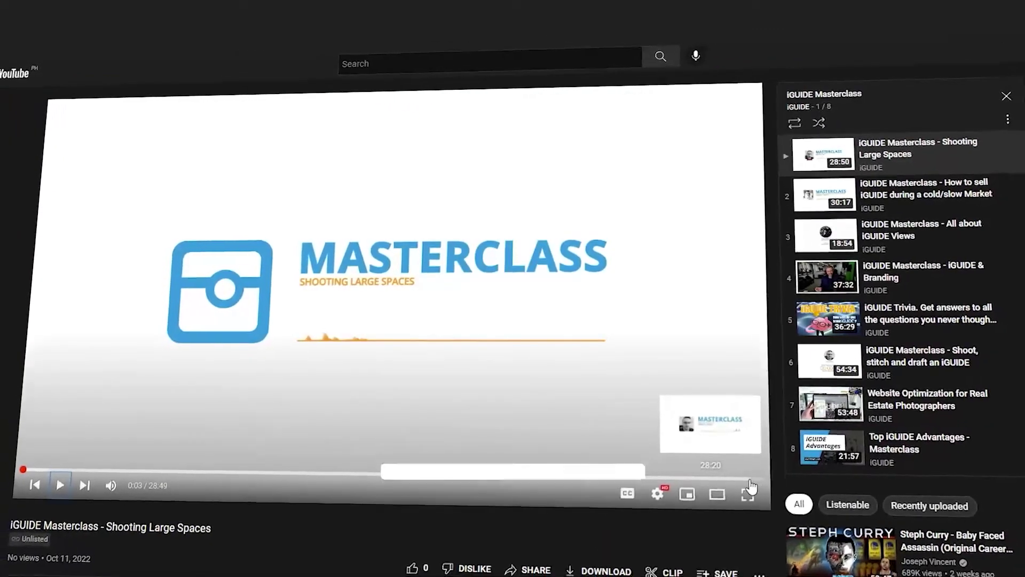
Resume the Shooting Large Spaces masterclass video, then start a new browser tab
key("space")
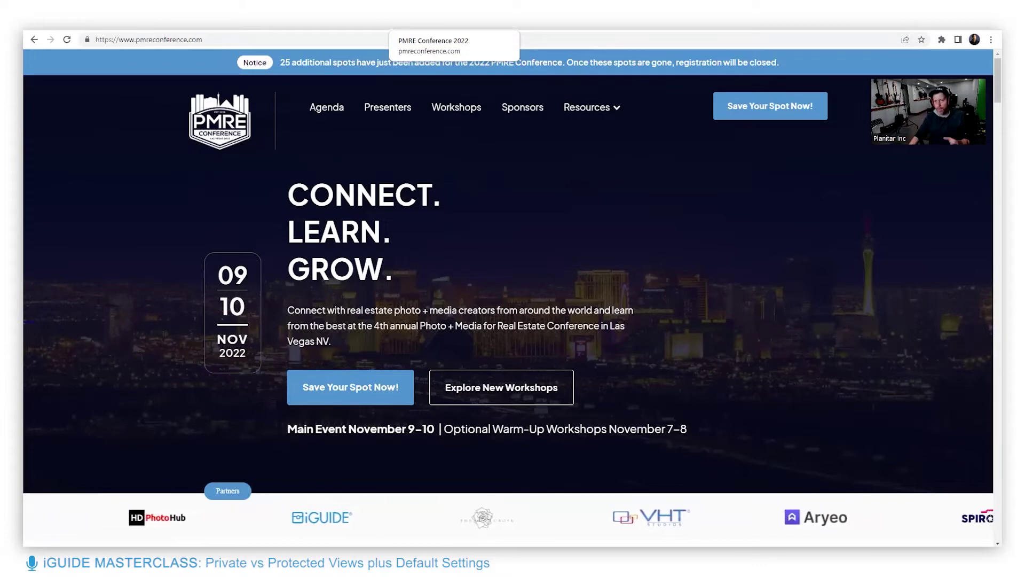
key("ctrl+t")
Load Facebook and go to the iGUIDE 3D Tour and Floor Plan Creators Group page
left_click(171, 55)
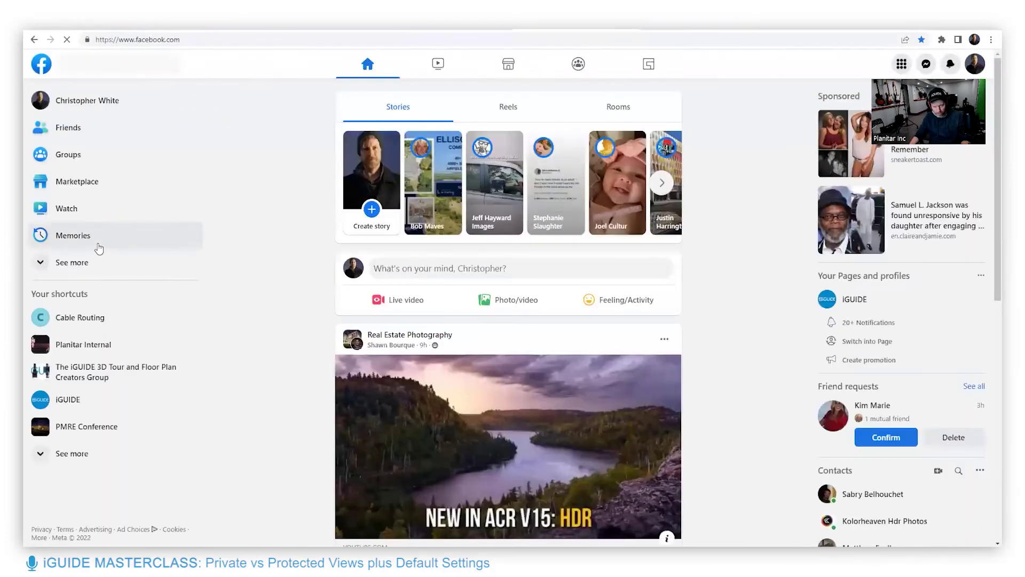
scroll(99, 243, "down", 3)
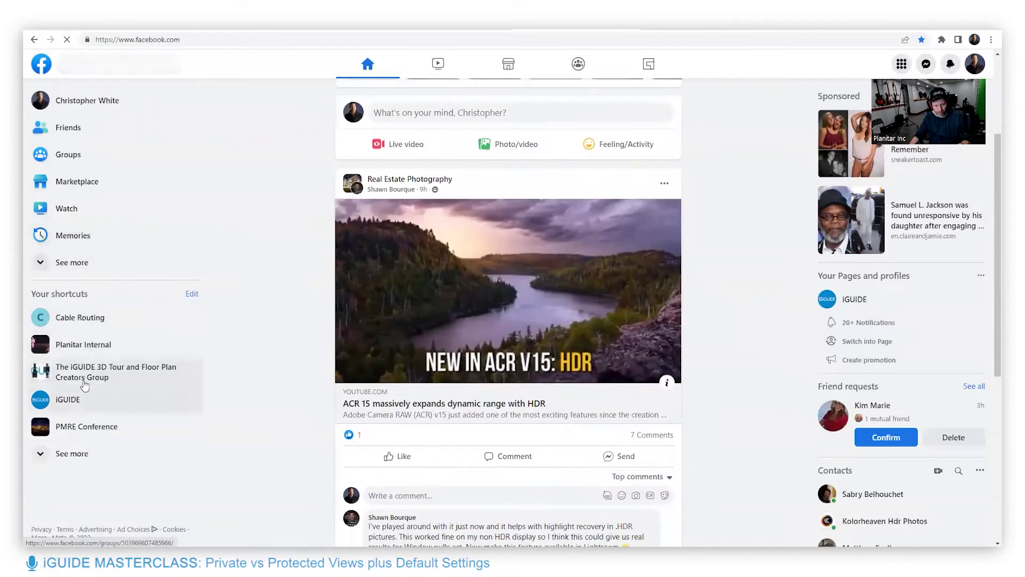
left_click(88, 372)
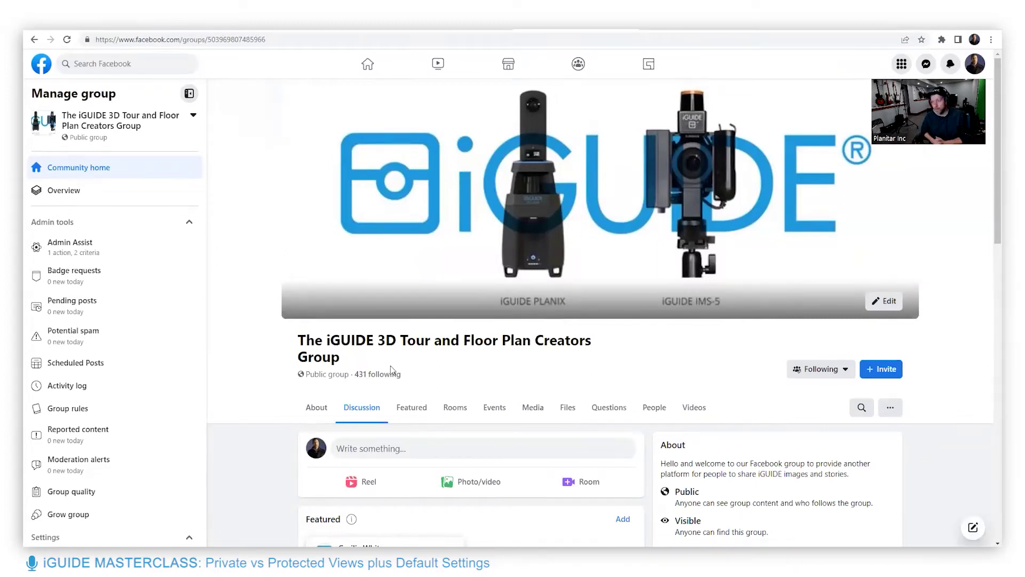
Scroll through the group feed, then switch to the My iGUIDEs listing
scroll(391, 370, "down", 8)
scroll(515, 458, "down", 12)
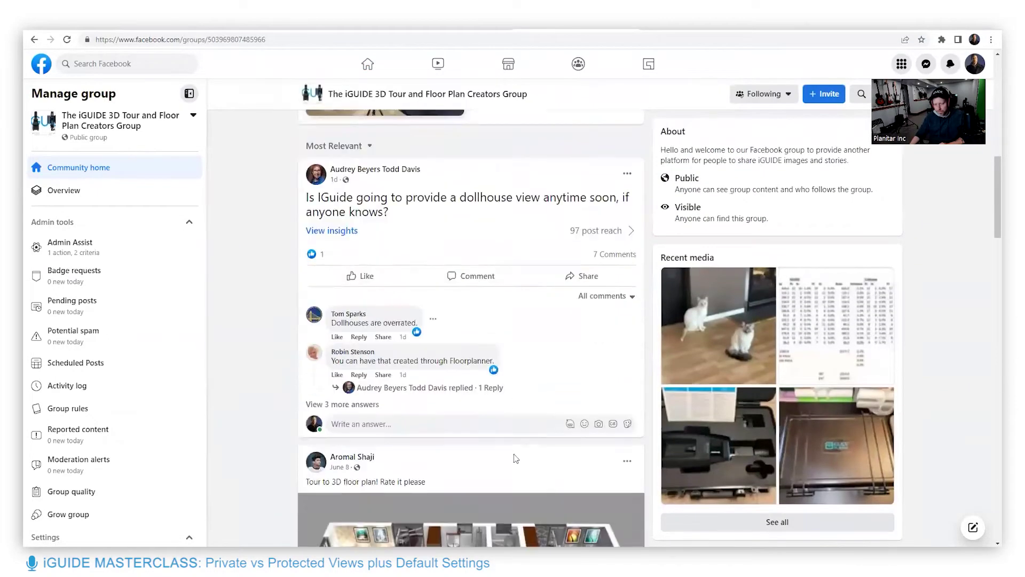
scroll(514, 458, "down", 7)
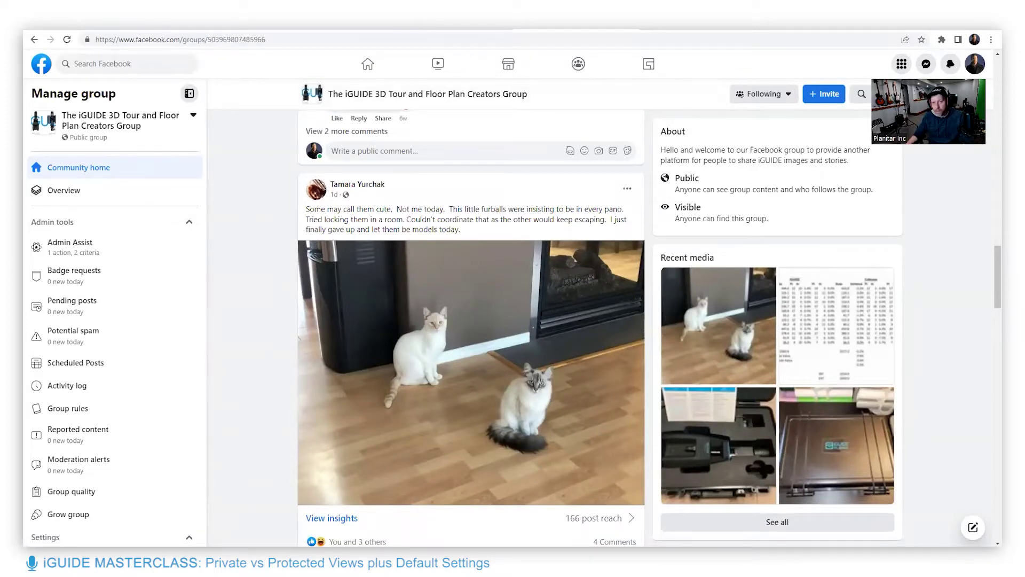
key("ctrl+Tab")
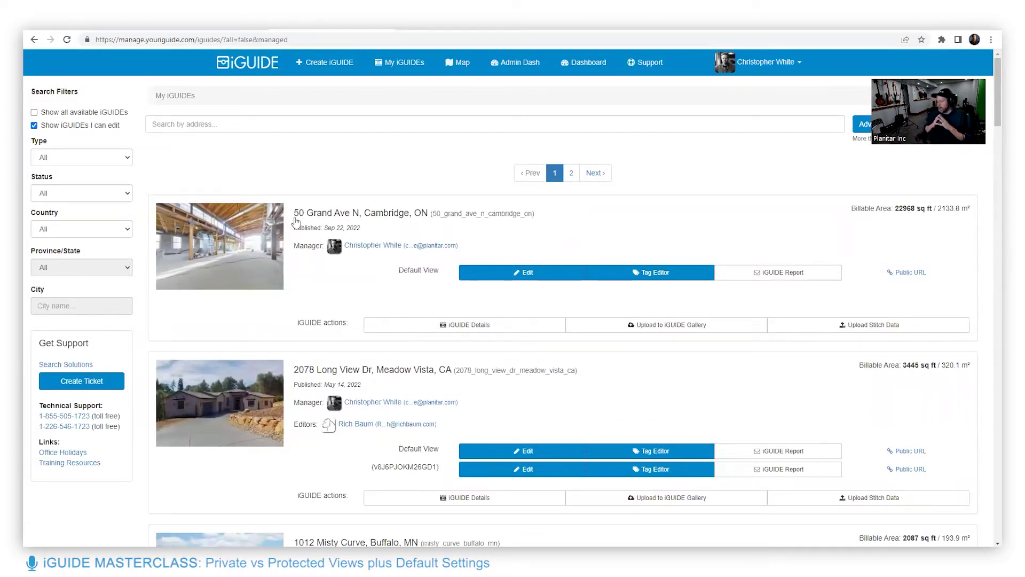
left_click(786, 272)
scroll(776, 393, "down", 7)
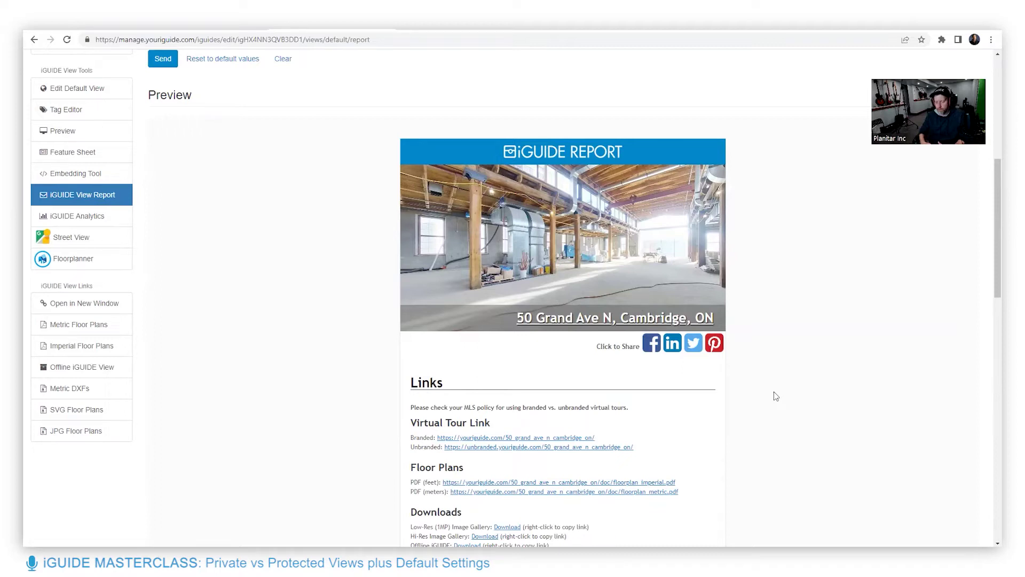
scroll(705, 419, "down", 1)
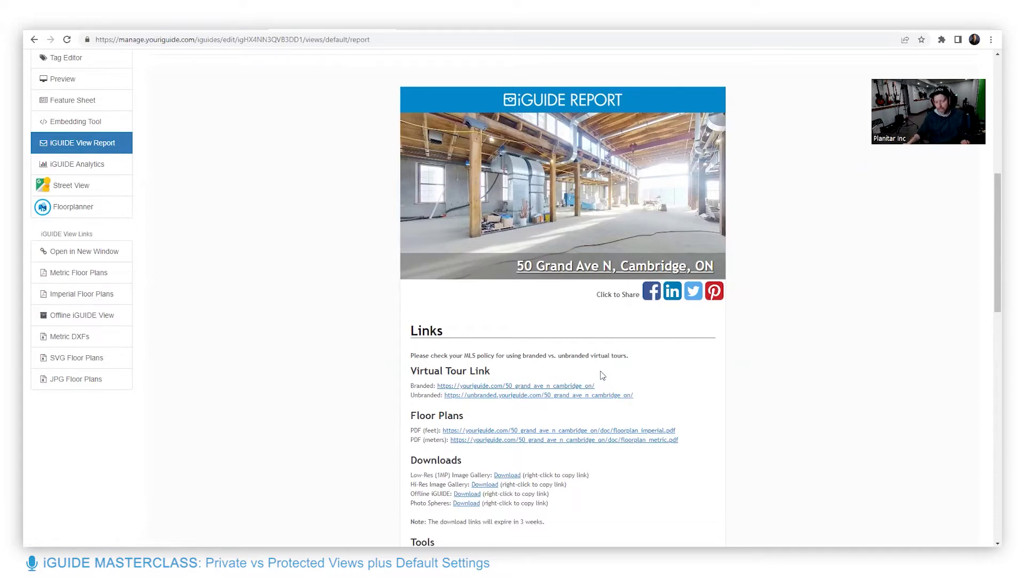
left_click_drag(596, 385, 437, 386)
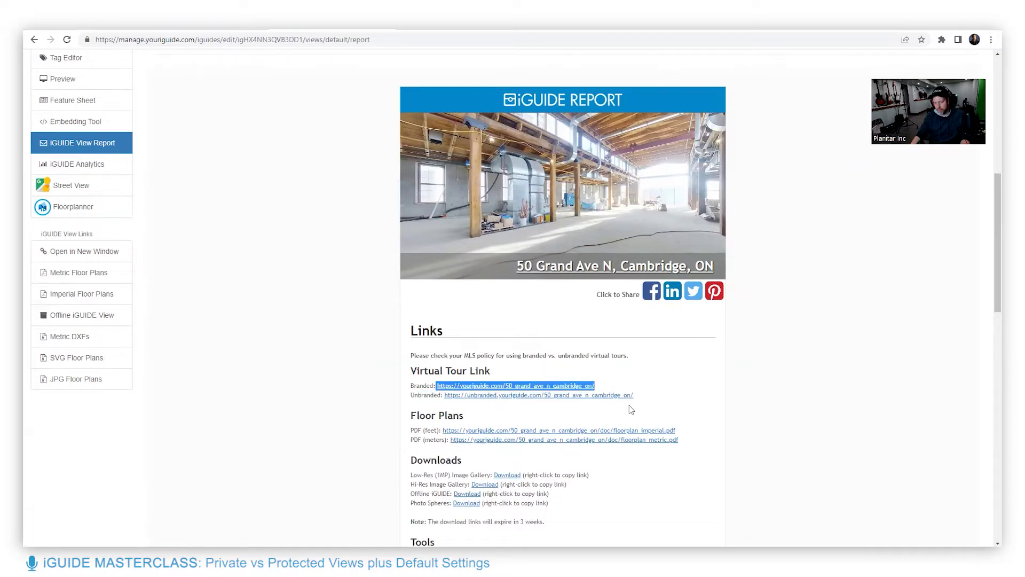
scroll(632, 297, "down", 2)
left_click_drag(632, 295, 445, 292)
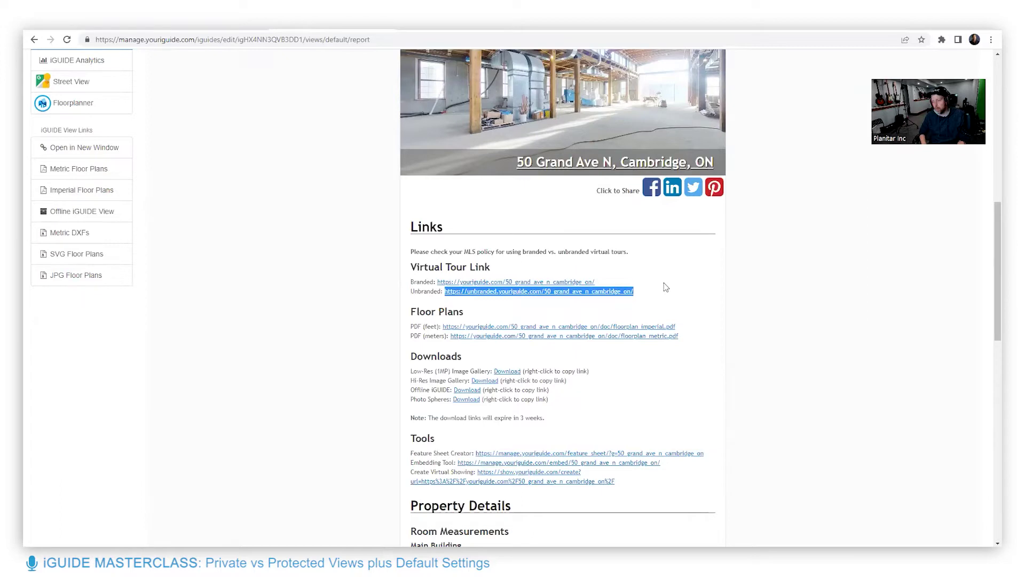
Highlight the branded virtual tour link line and bring up its right-click options menu
left_click(668, 279)
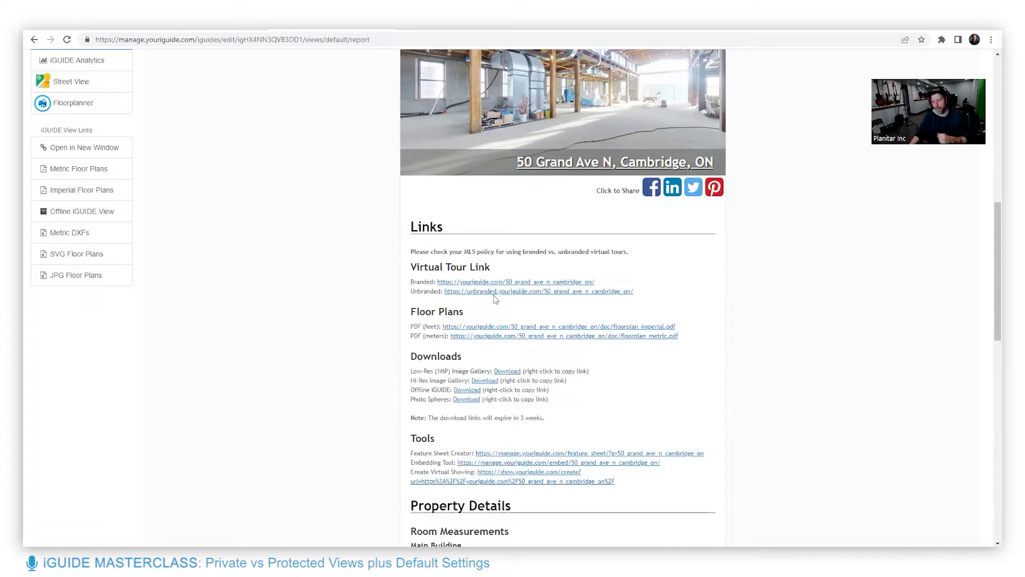
left_click_drag(657, 306, 458, 267)
left_click(457, 267)
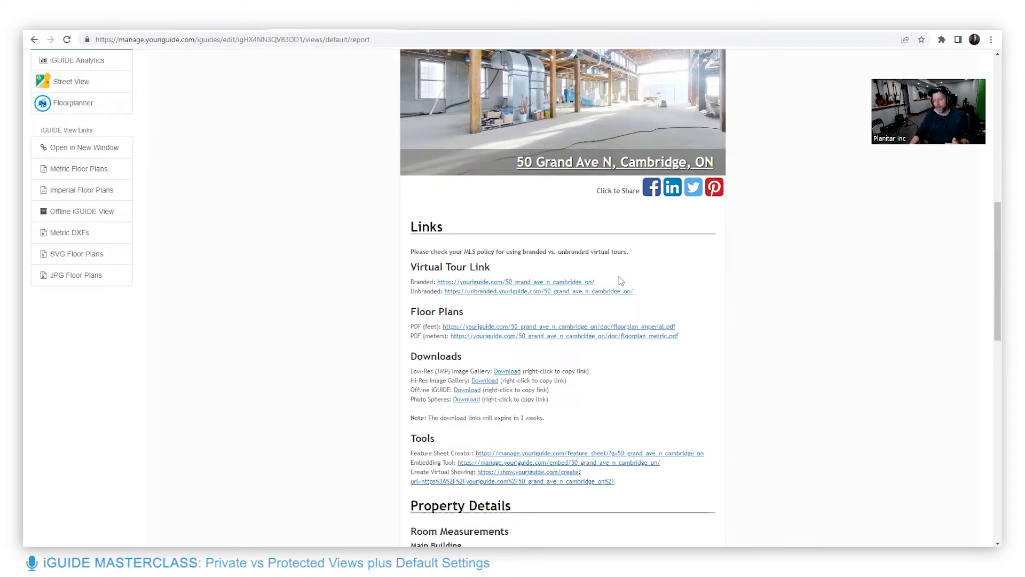
left_click_drag(596, 282, 470, 279)
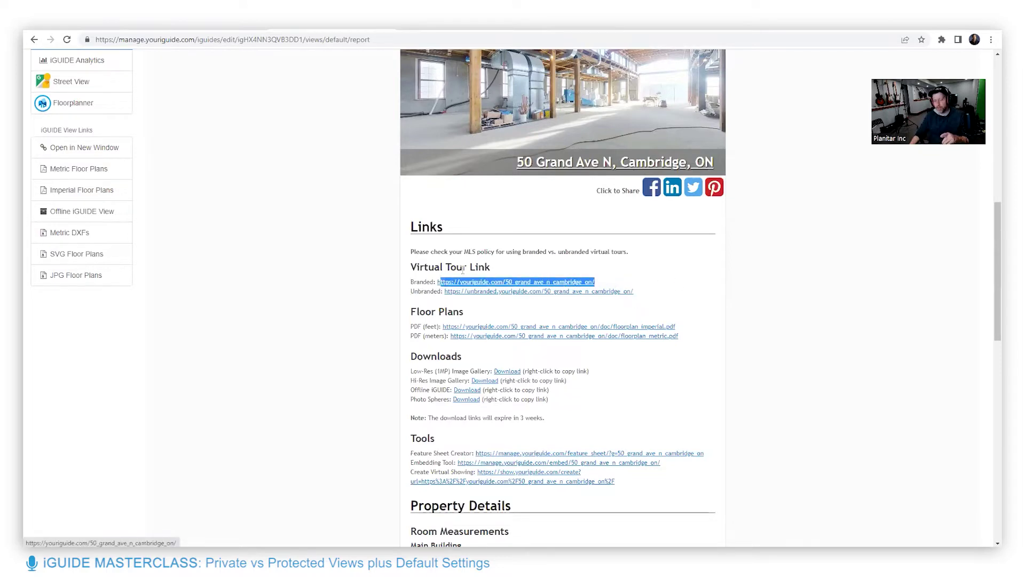
left_click(607, 267)
right_click(567, 283)
Launch the branded tour and walk past the pillar and red tape into the ladder room
left_click(586, 291)
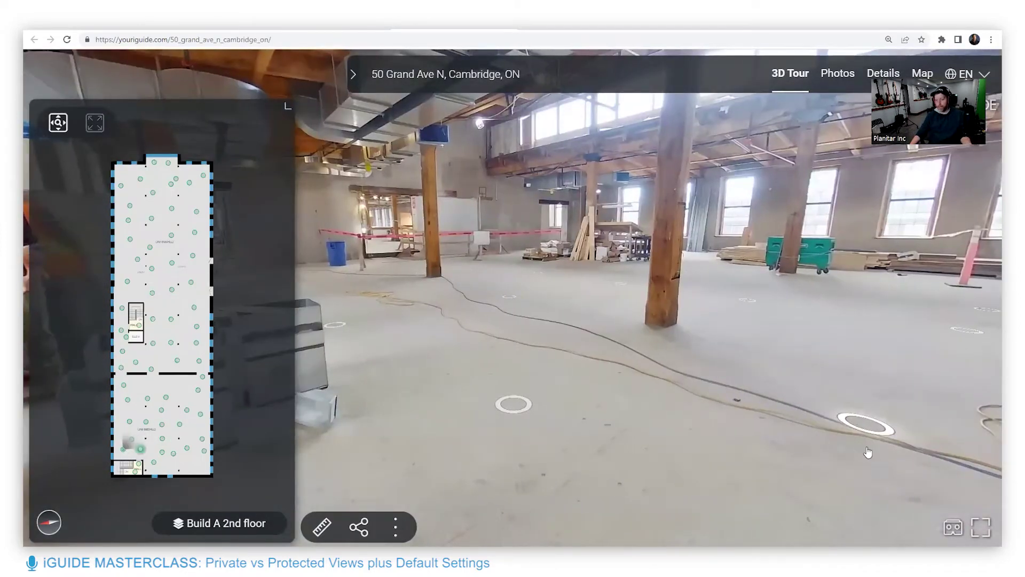
left_click(801, 344)
left_click(704, 337)
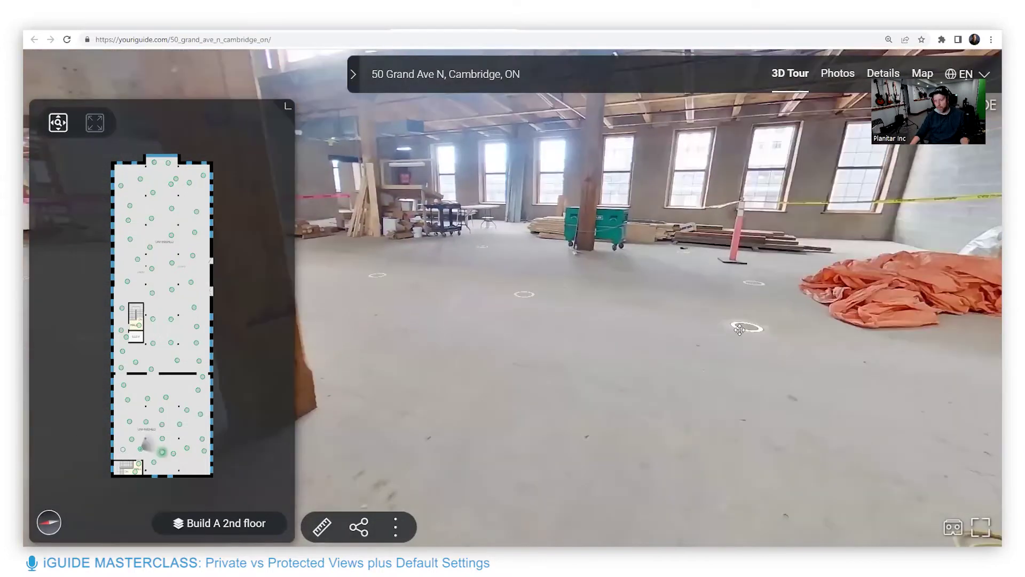
left_click(740, 330)
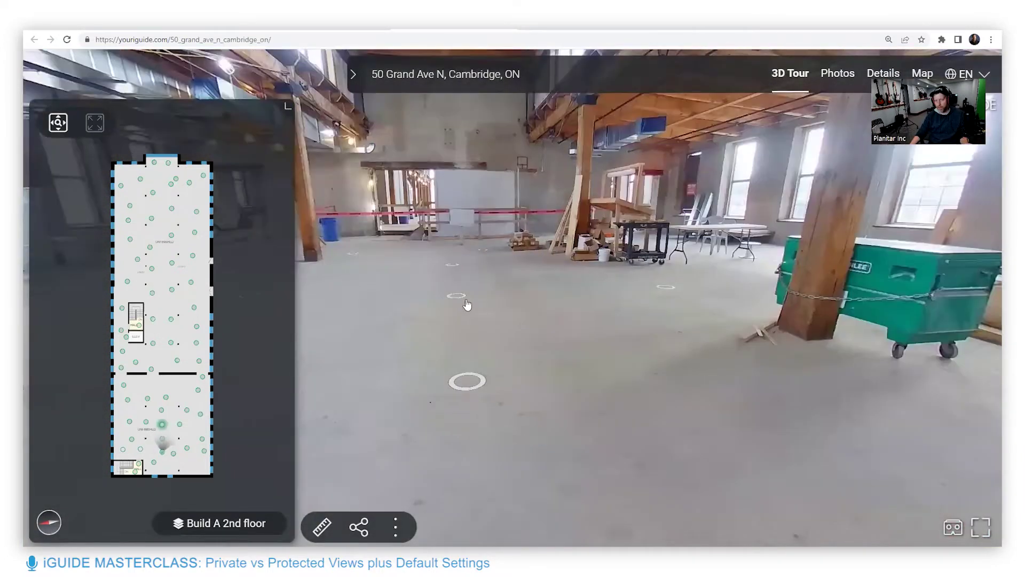
left_click(468, 304)
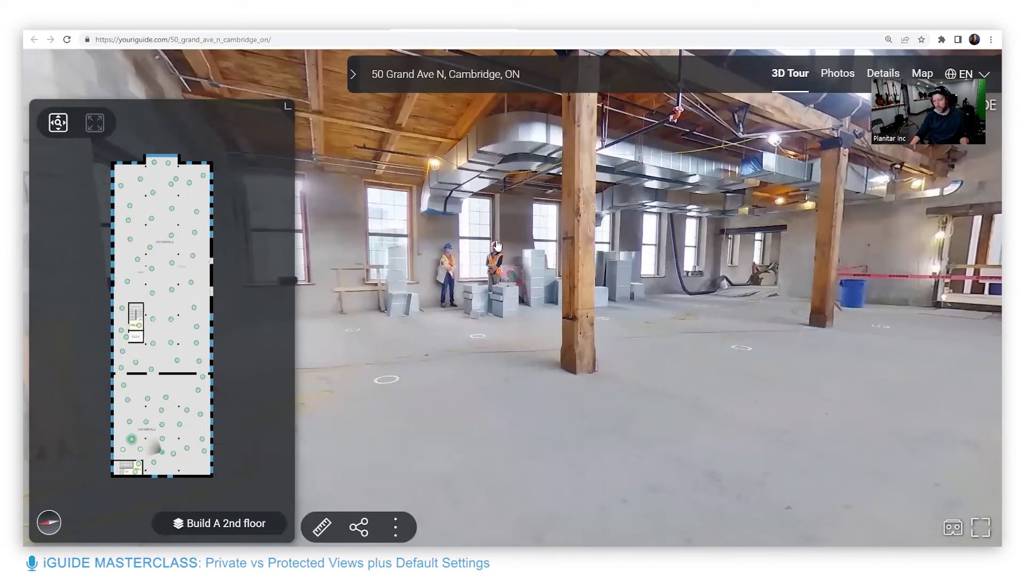
left_click(677, 301)
left_click(674, 426)
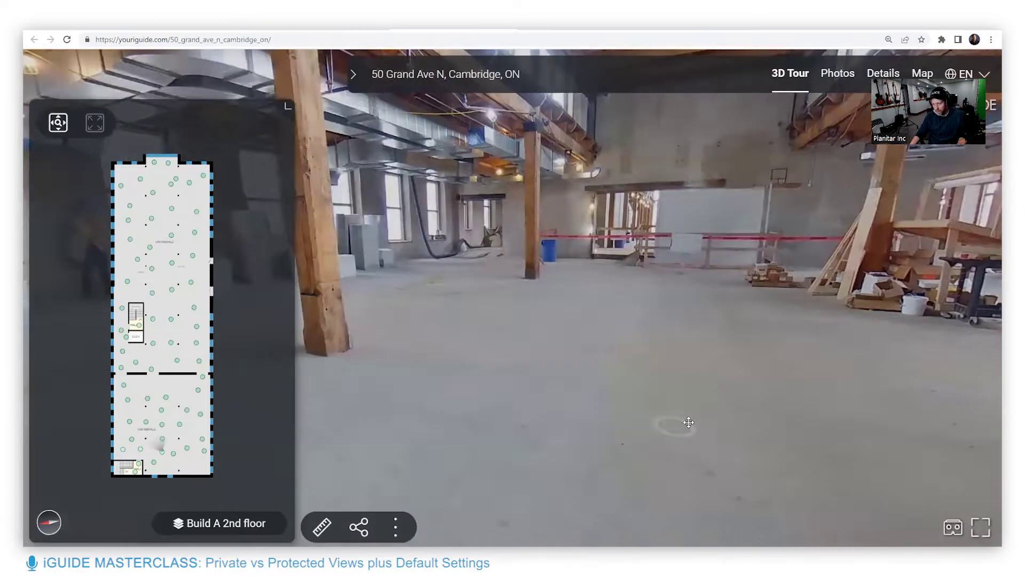
left_click(673, 332)
left_click(830, 471)
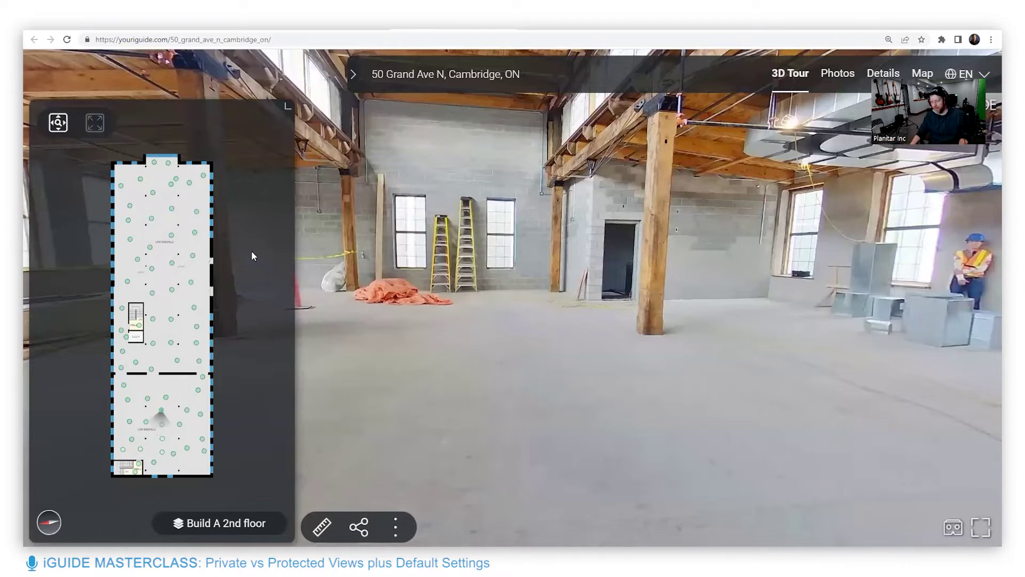
left_click_drag(597, 330, 323, 306)
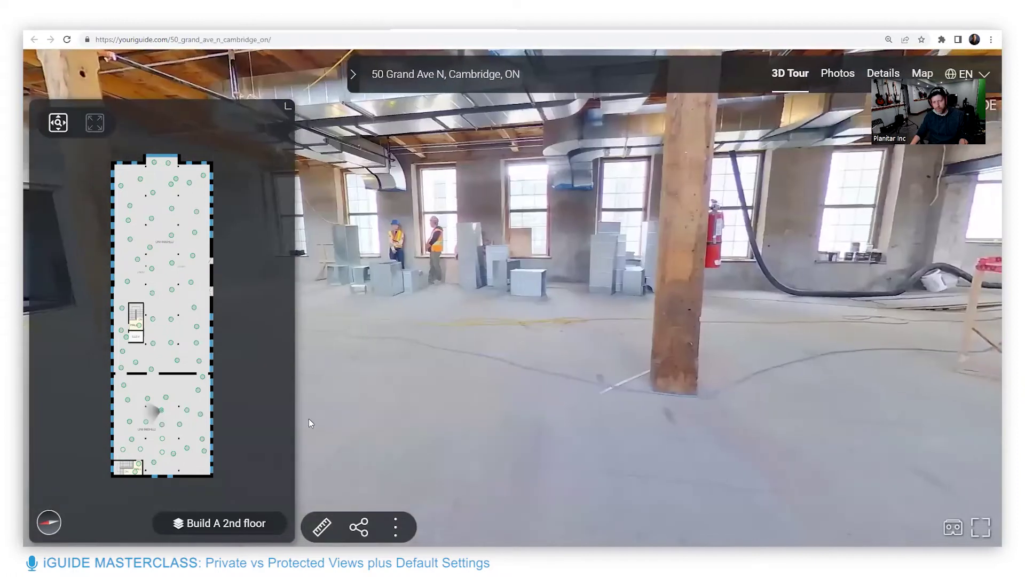
Switch the tour to Build A first floor, then back to Build A 2nd floor
left_click(238, 523)
left_click(224, 490)
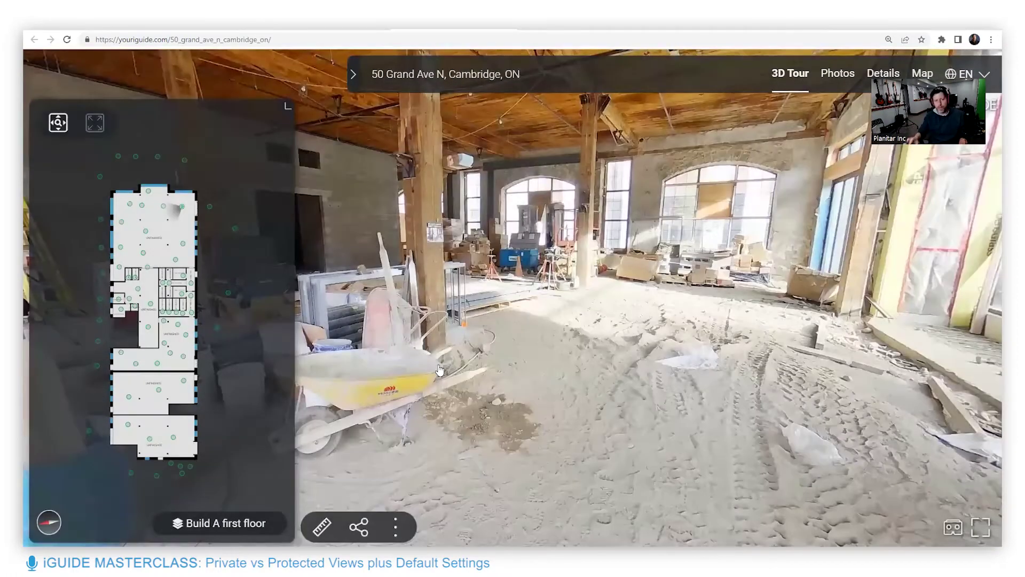
left_click(238, 523)
left_click(224, 477)
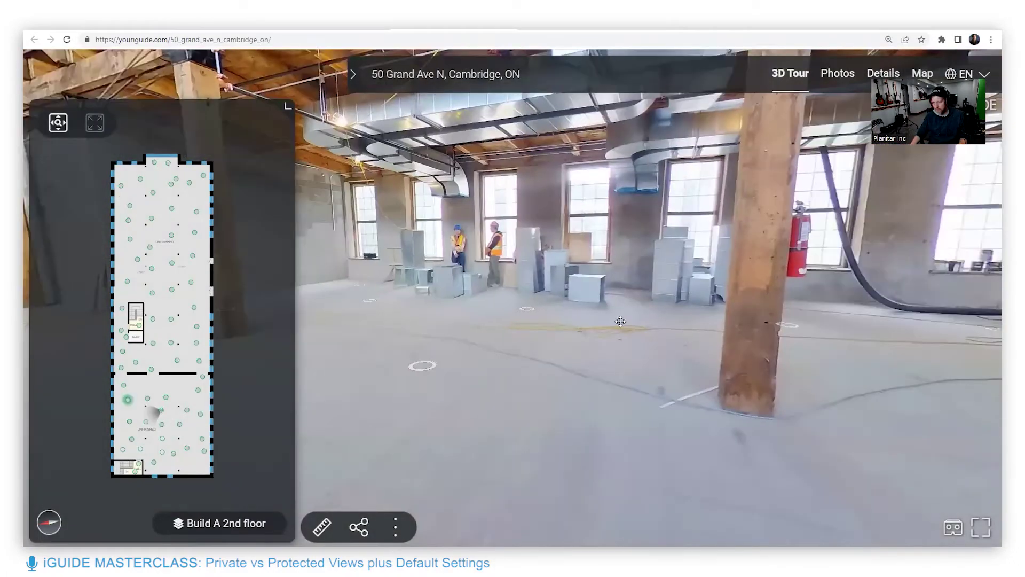
Move via the danger-taped area, blue barrel and warehouse to the hallway near the elevator
left_click(620, 321)
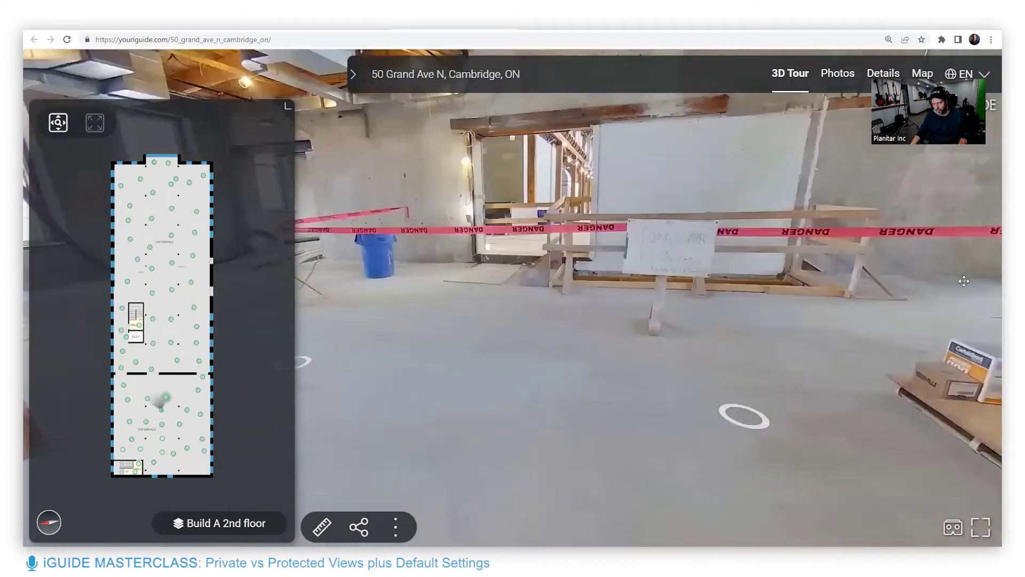
left_click_drag(965, 281, 587, 291)
left_click(515, 298)
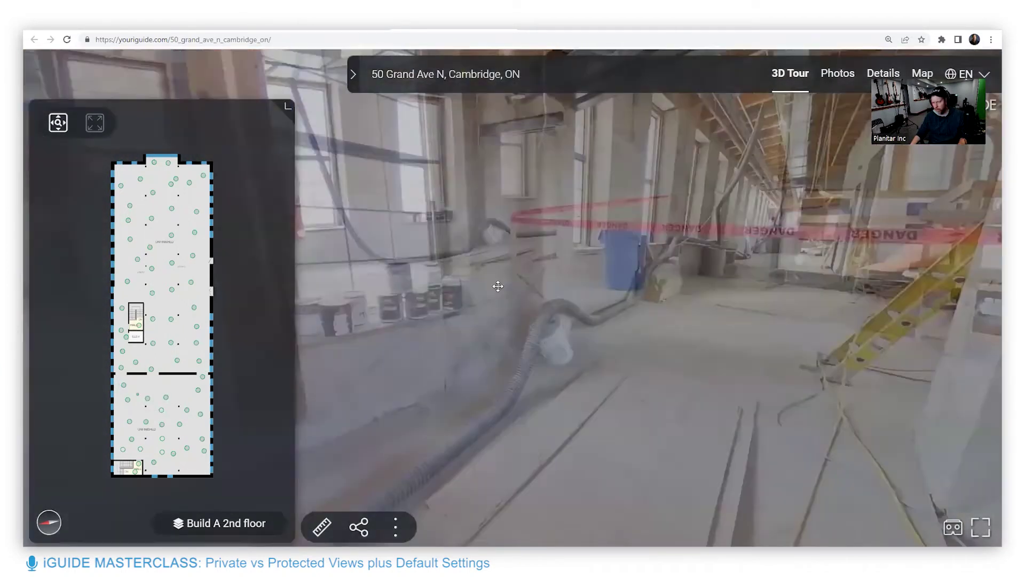
left_click_drag(854, 331, 646, 355)
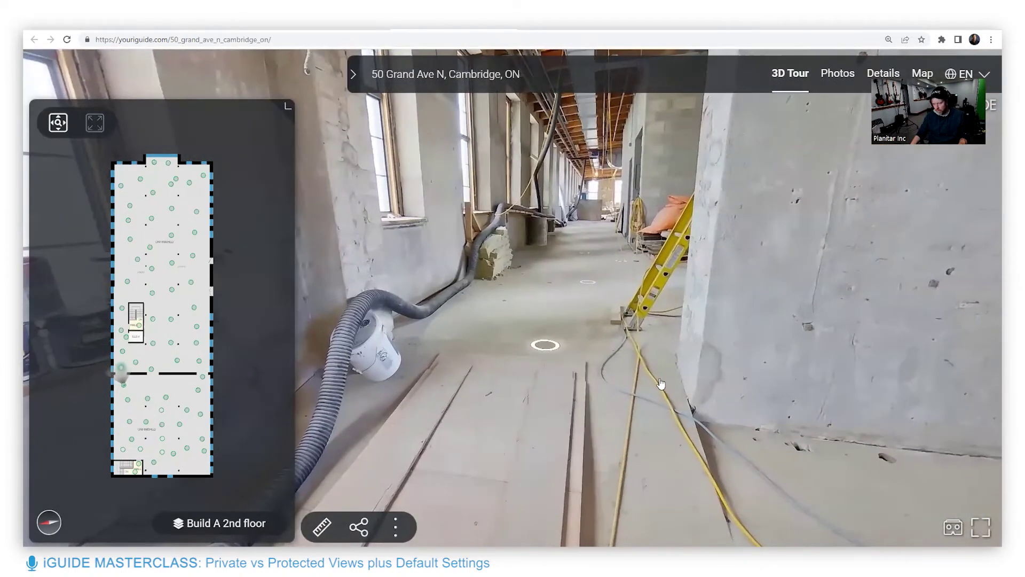
left_click(665, 427)
left_click_drag(877, 207, 761, 308)
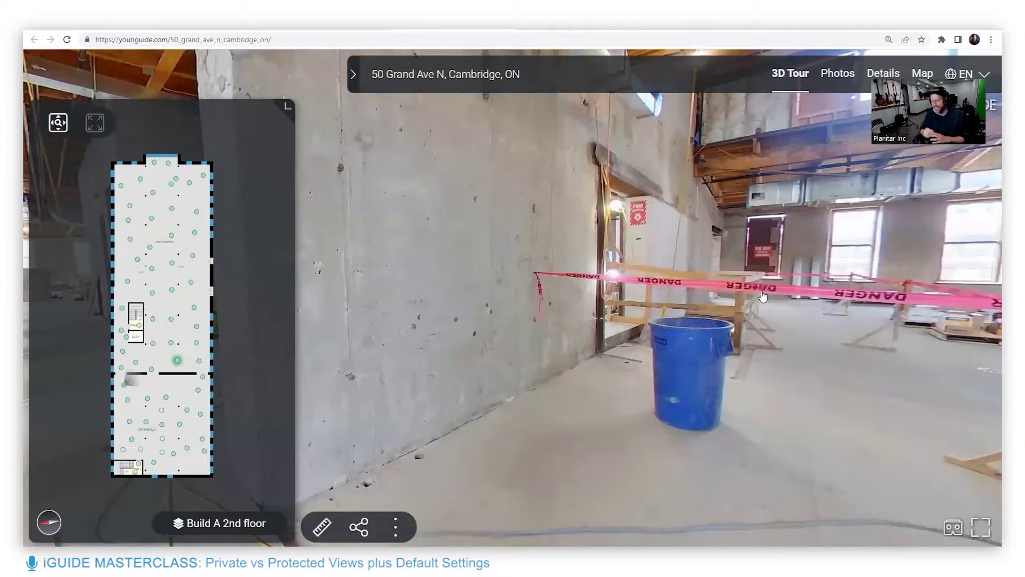
left_click(762, 296)
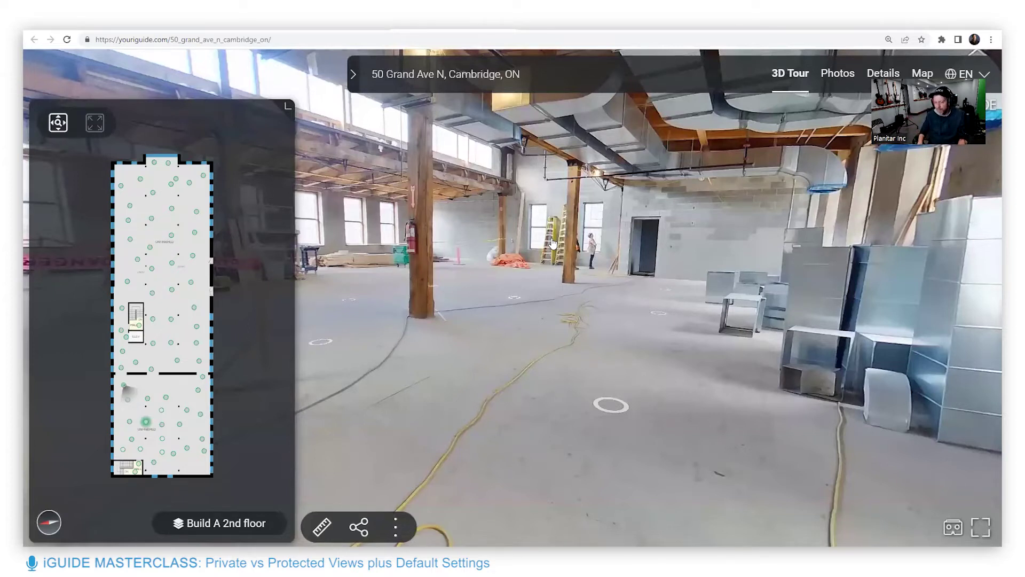
left_click(515, 326)
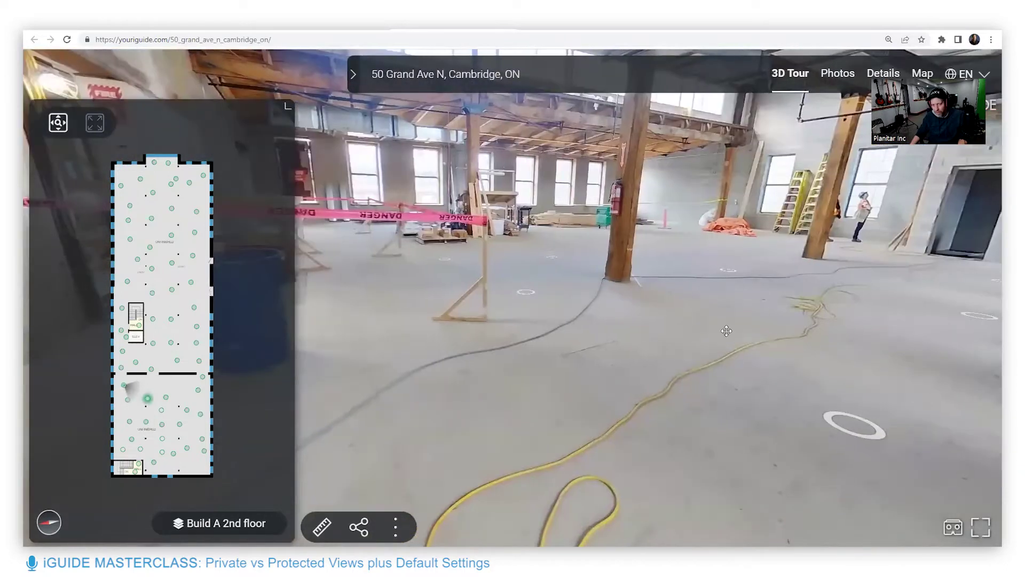
left_click(746, 341)
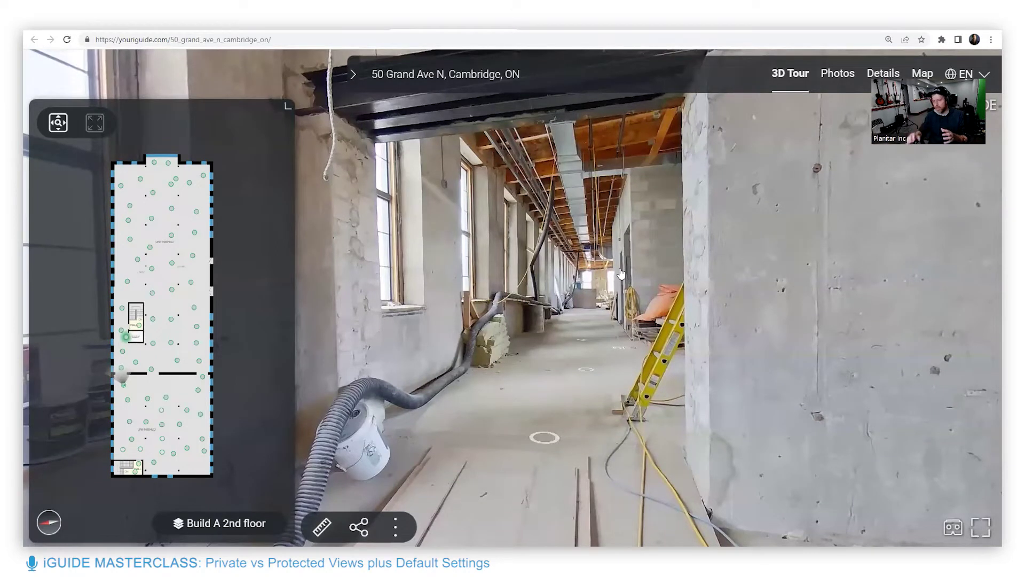
Select the tour's web address, then start a new browser tab
left_click(107, 39)
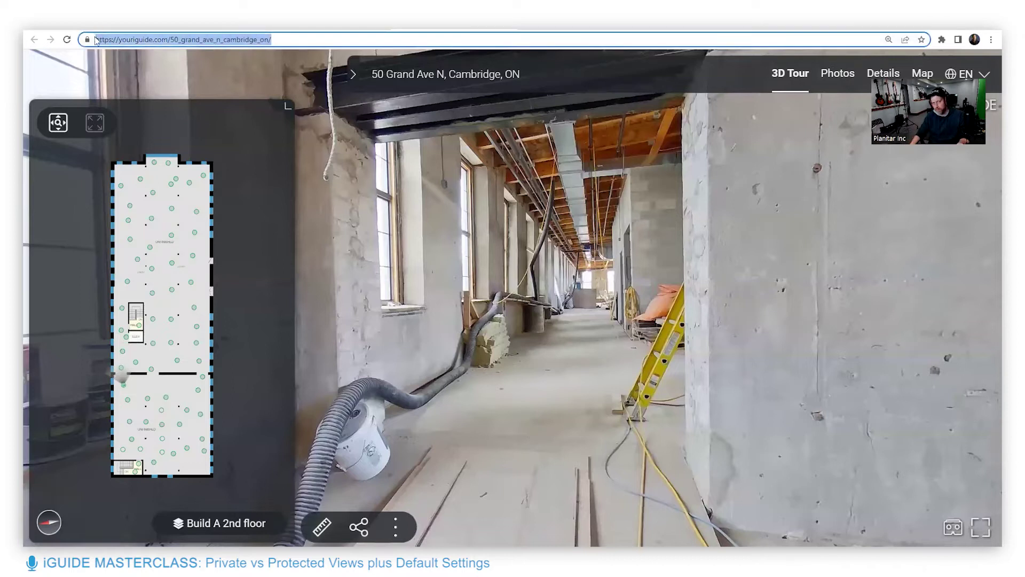
left_click(105, 40)
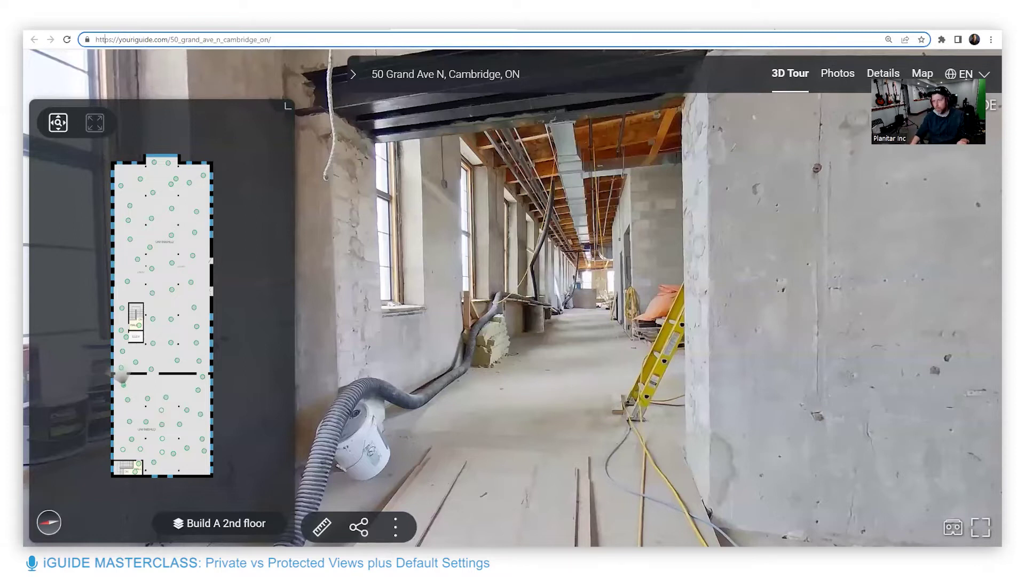
key("ctrl+t")
left_click(464, 229)
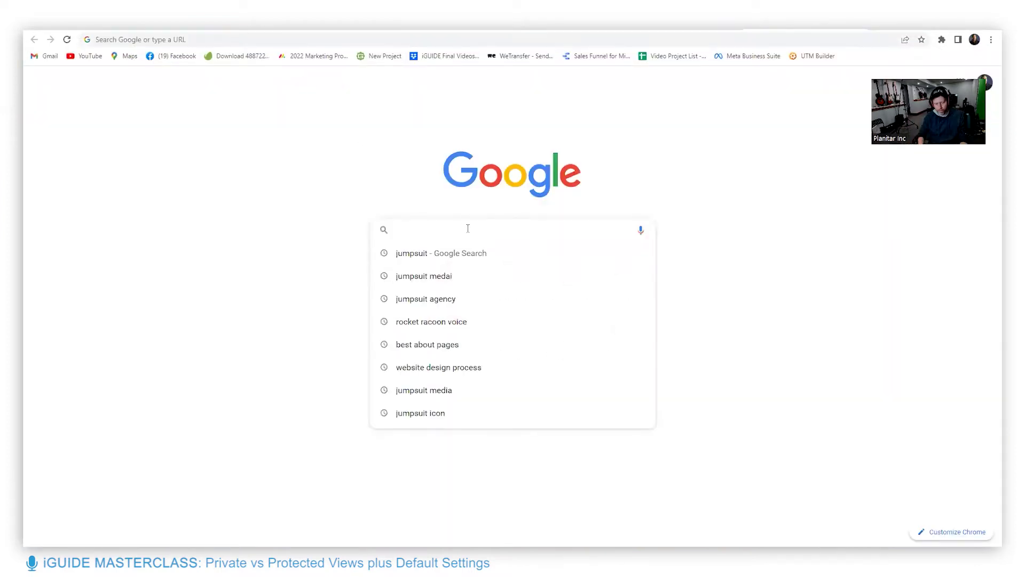
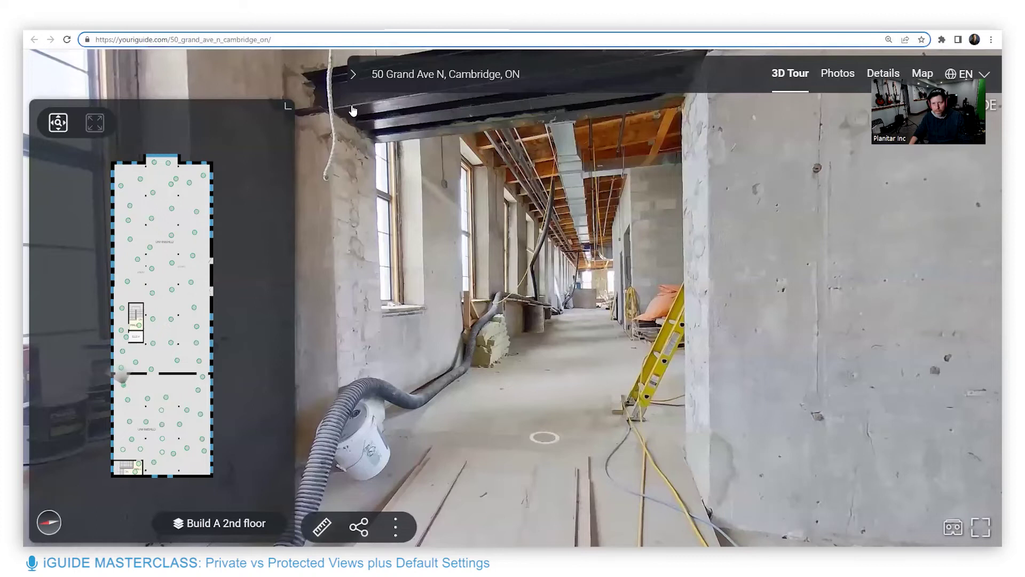
left_click(593, 267)
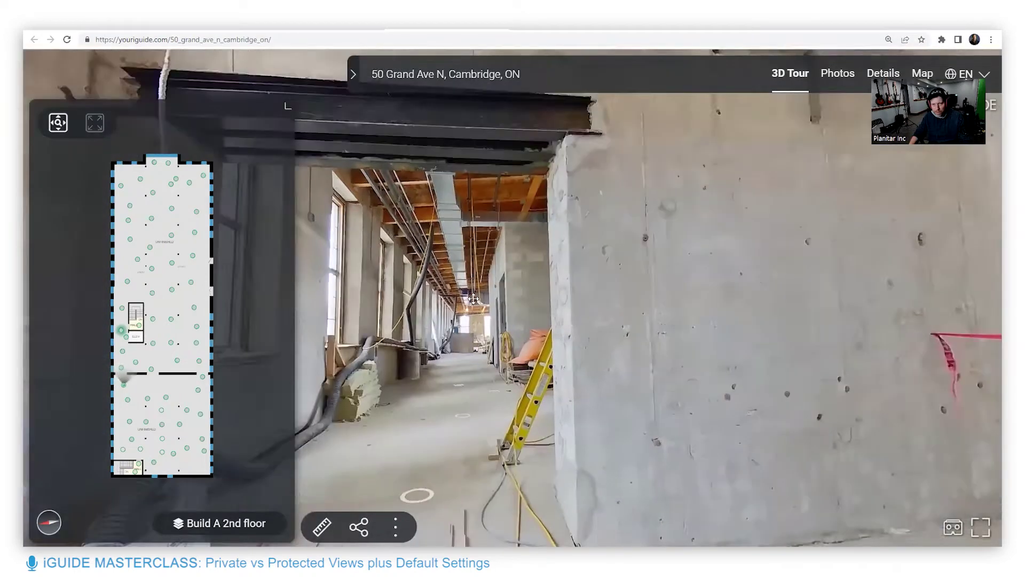
left_click(497, 282)
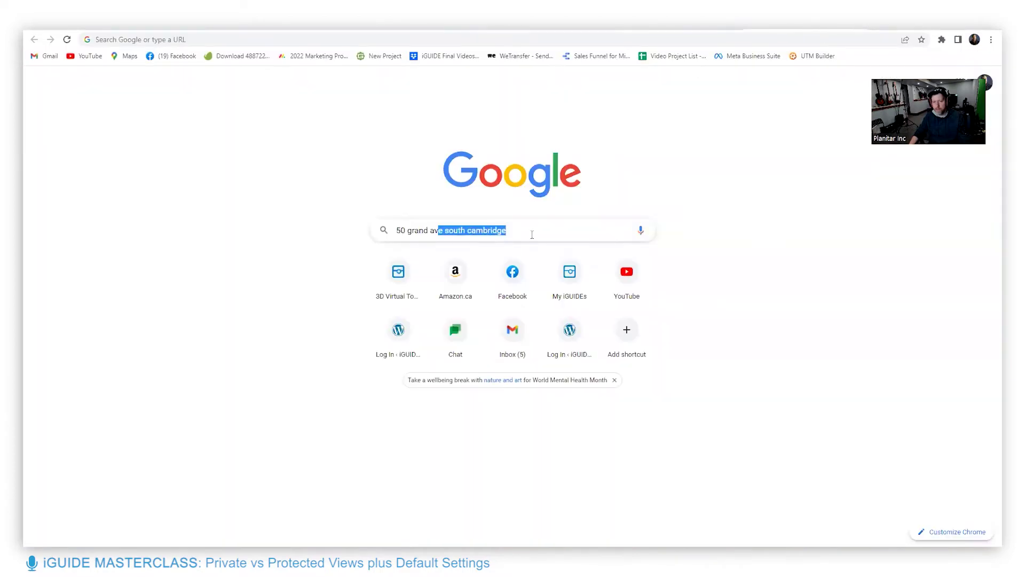
key("Right")
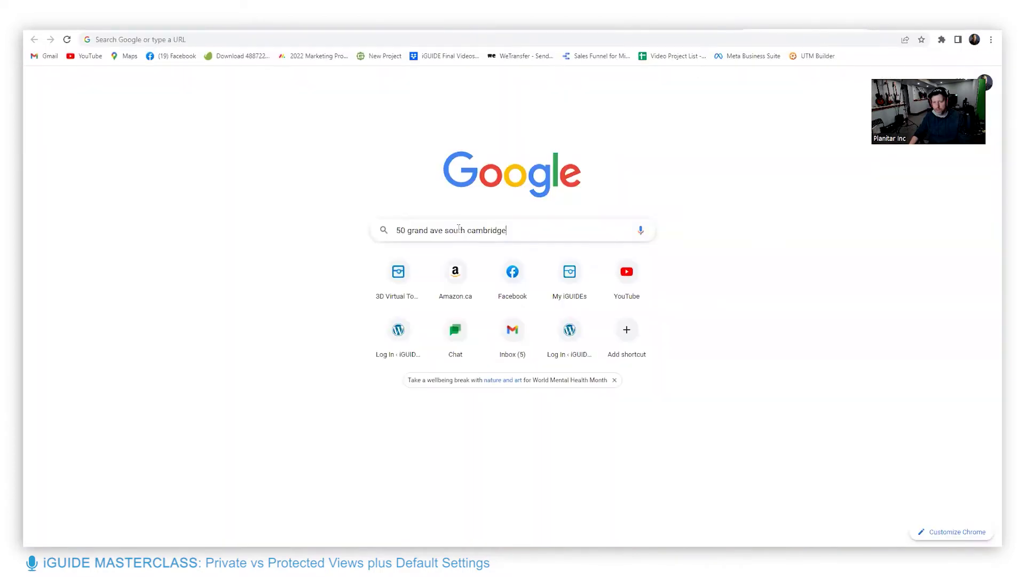
left_click(460, 230)
key("Delete")
left_click(526, 224)
key("BackSpace")
key("BackSpace")
key("BackSpace")
key("BackSpace")
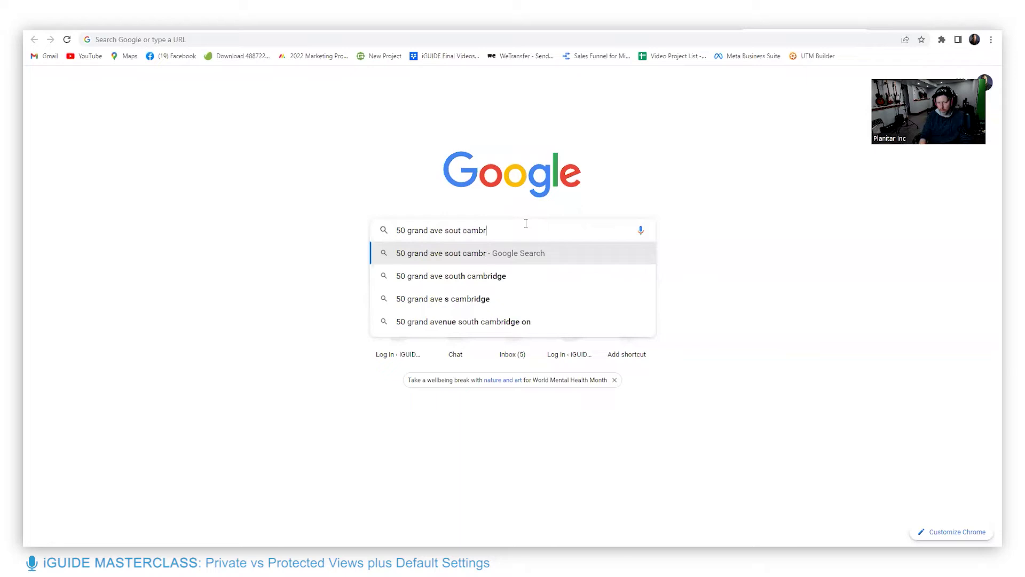
key("BackSpace")
key("BackSpace")
key("BackSpace")
key("BackSpace")
key("BackSpace")
key("BackSpace")
key("BackSpace")
key("BackSpace")
key("BackSpace")
key("BackSpace")
type("north")
key("Return")
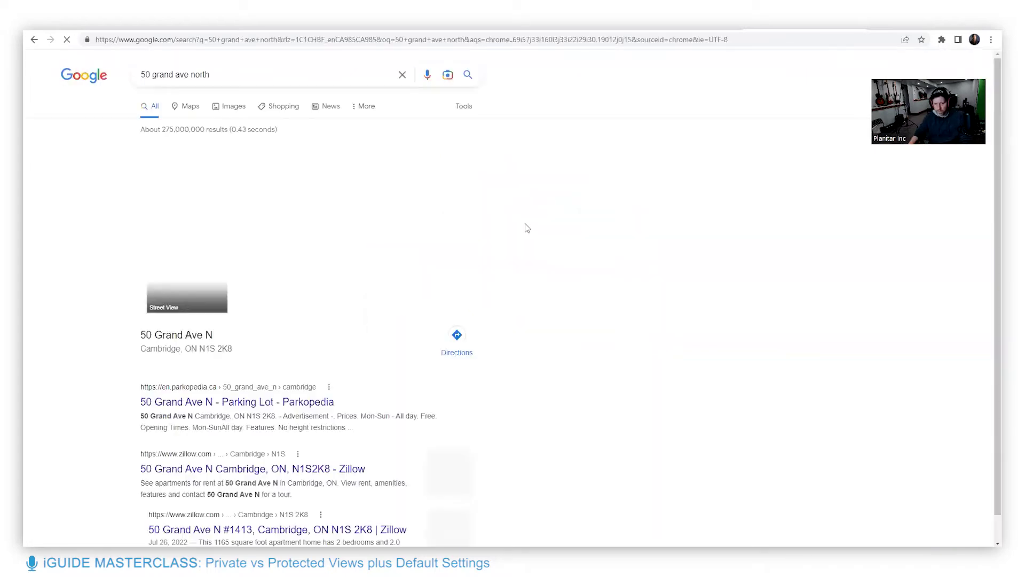
scroll(412, 336, "down", 5)
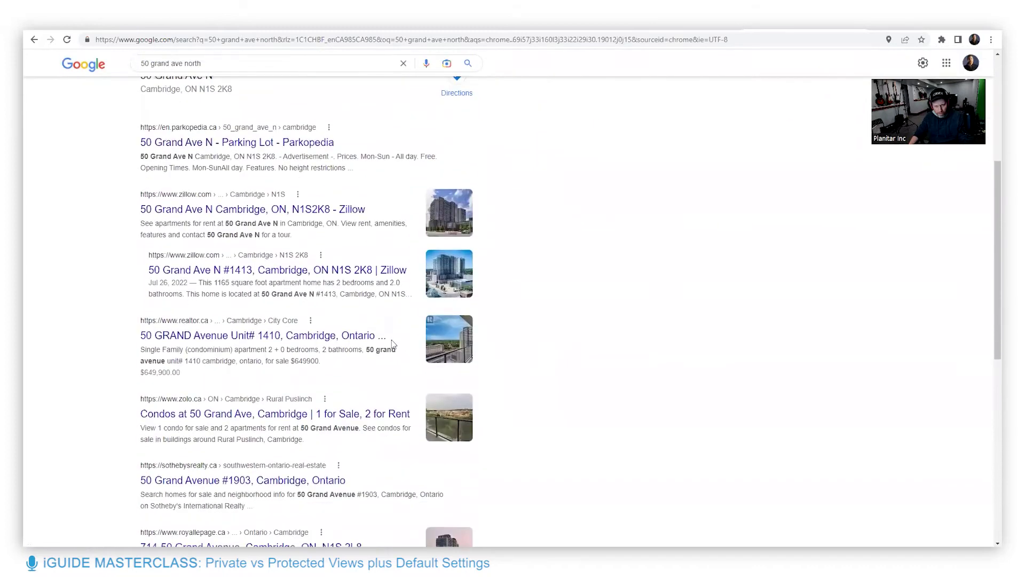
scroll(394, 343, "down", 7)
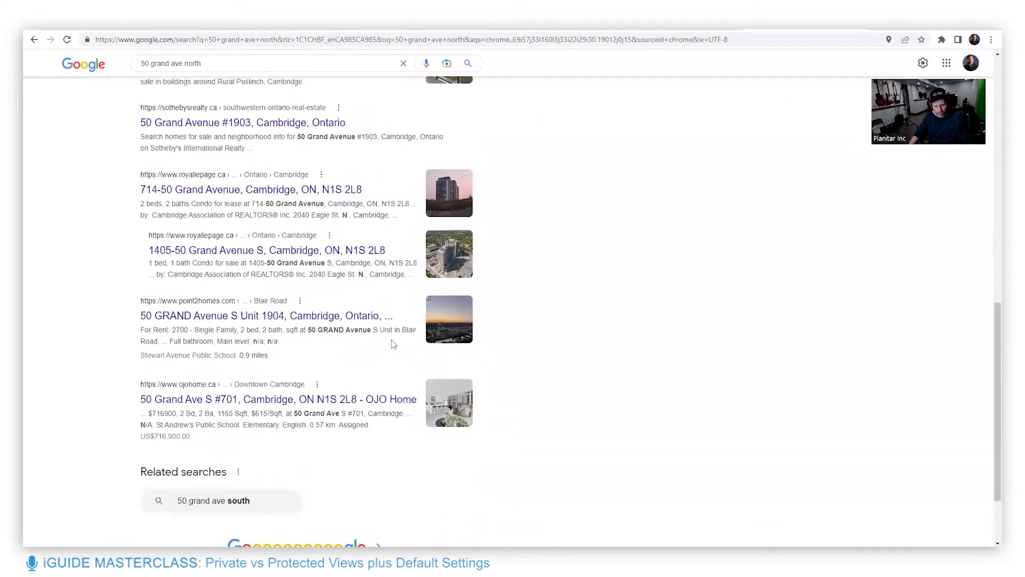
scroll(393, 343, "down", 2)
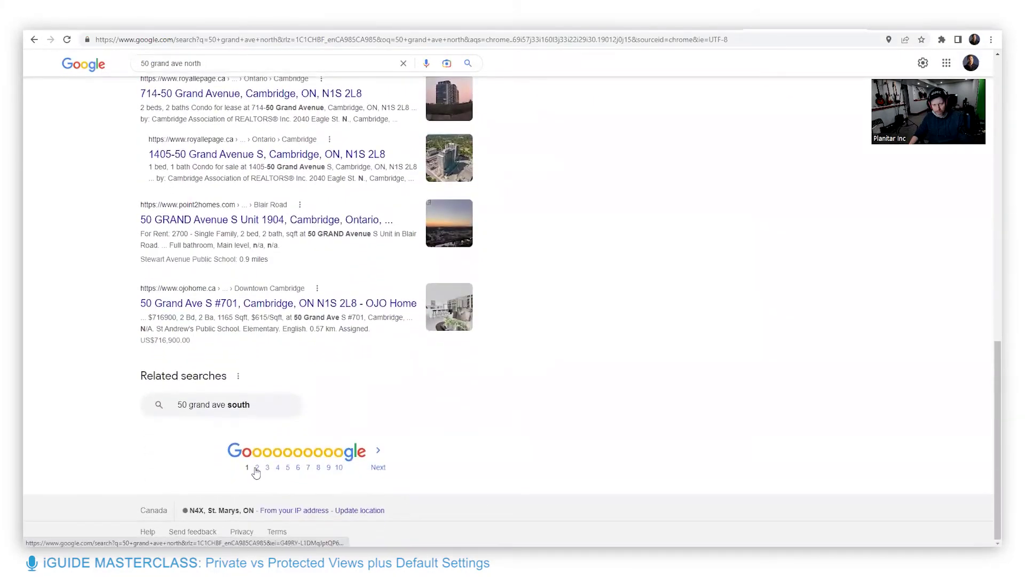
left_click(256, 468)
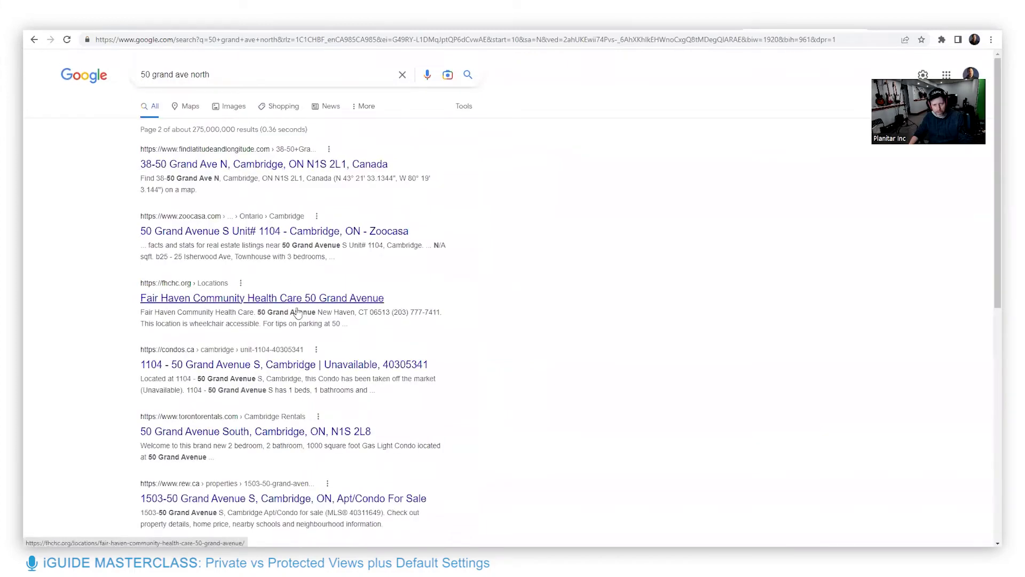
scroll(304, 325, "down", 3)
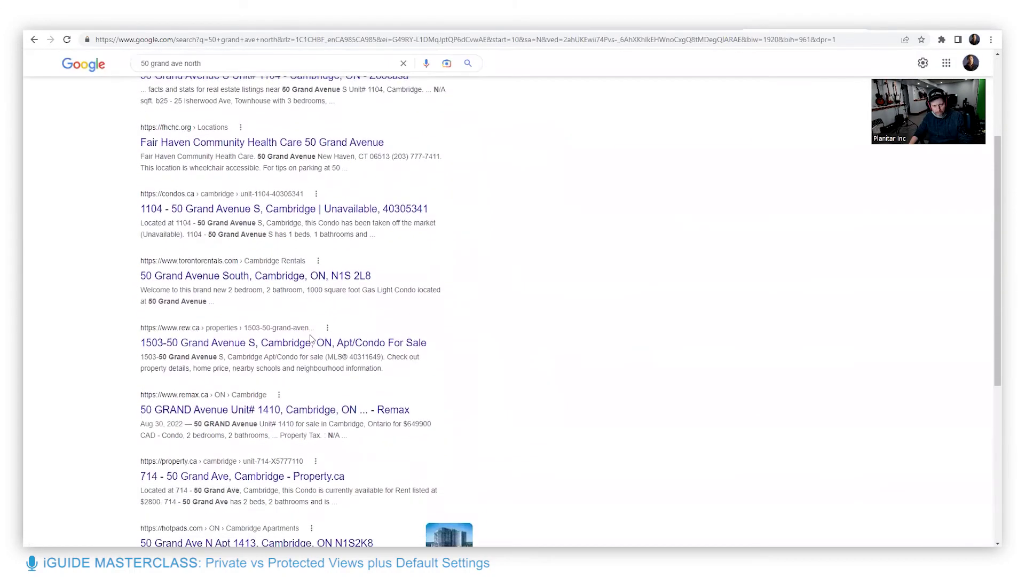
scroll(310, 337, "down", 4)
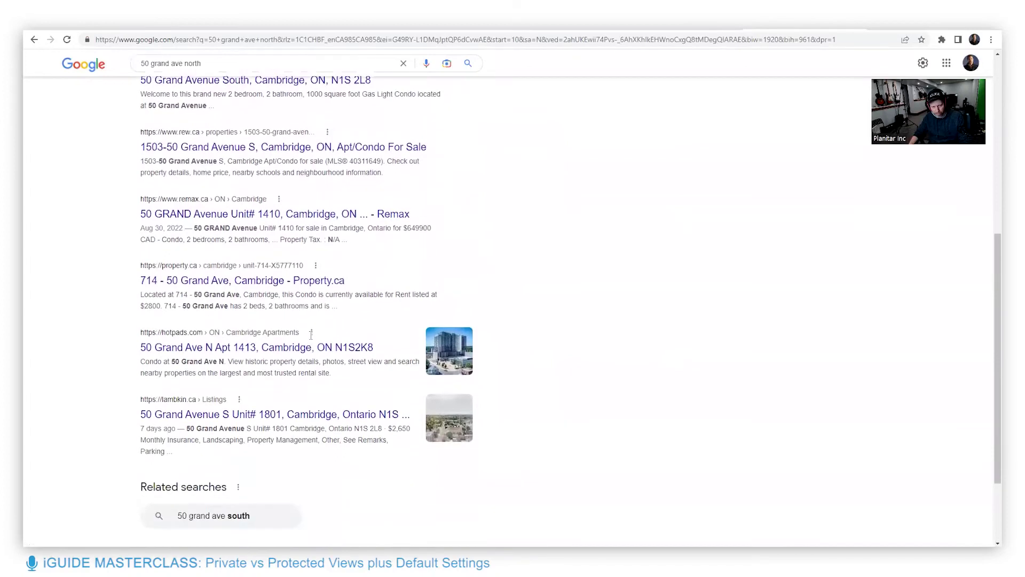
scroll(310, 335, "up", 7)
Refine the search by adding 'iguide' to the query
left_click(246, 75)
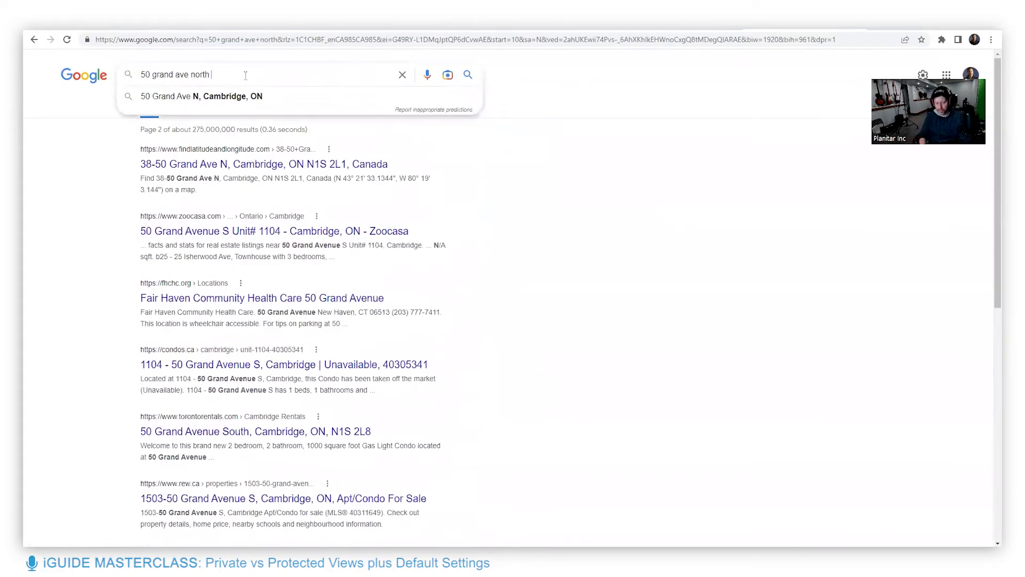
type("iguide")
key("Return")
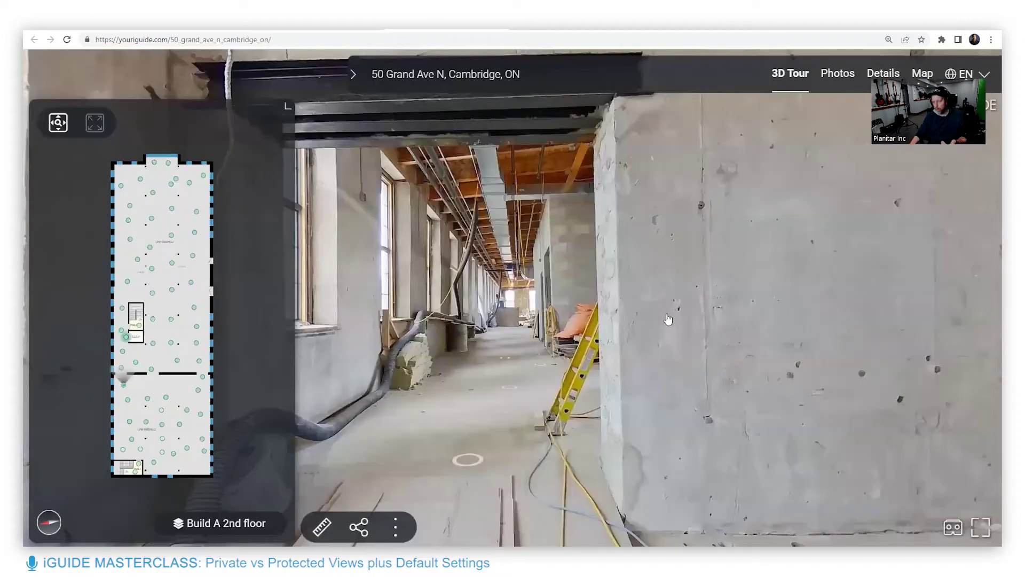
Turn the panorama toward the concrete wall and move to a viewpoint in the open warehouse
left_click_drag(668, 321, 492, 281)
left_click(651, 293)
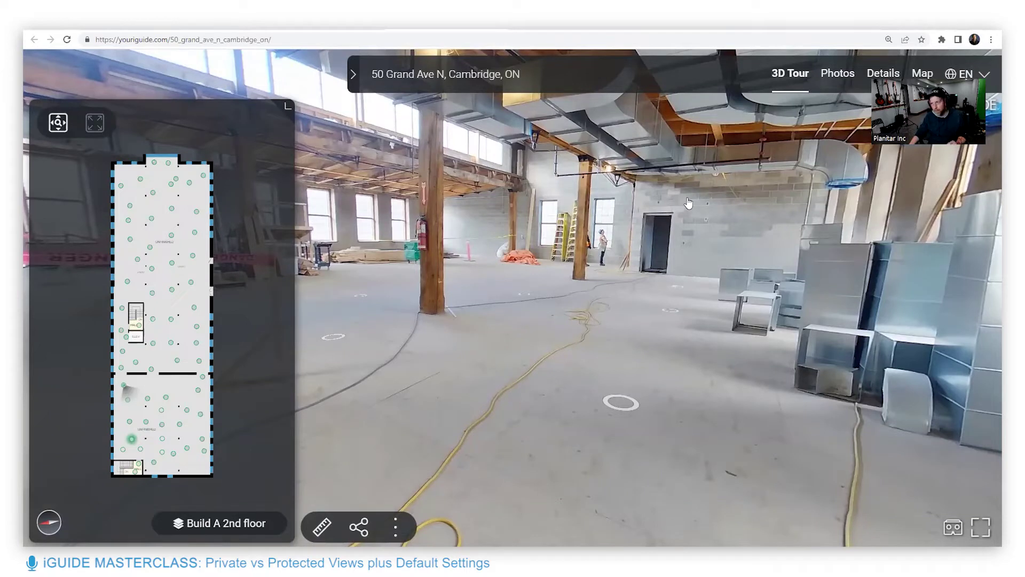
Step forward to the panorama beside the concrete-block doorway and yellow ladders
left_click(701, 177)
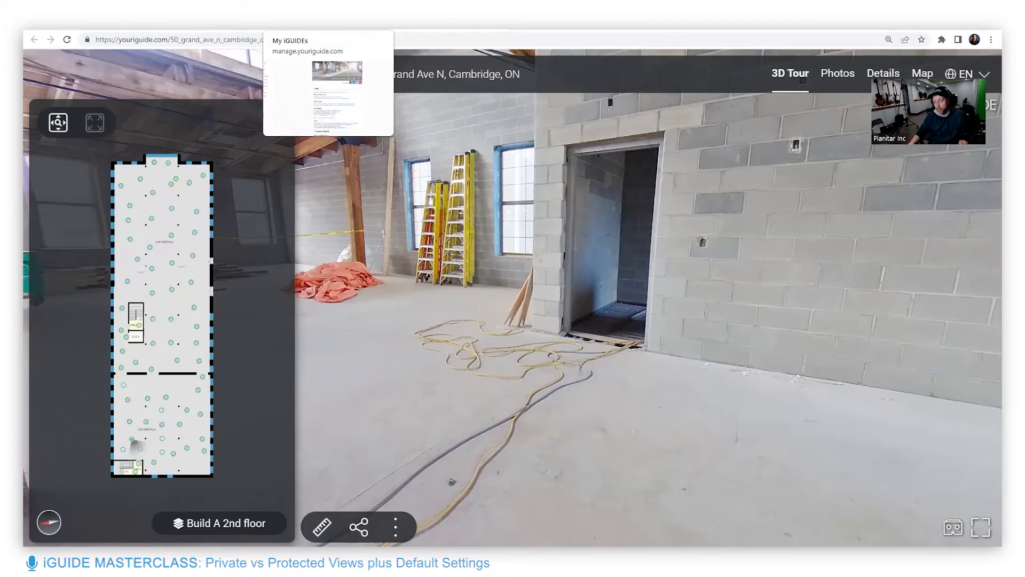
left_click(321, 21)
scroll(515, 305, "up", 5)
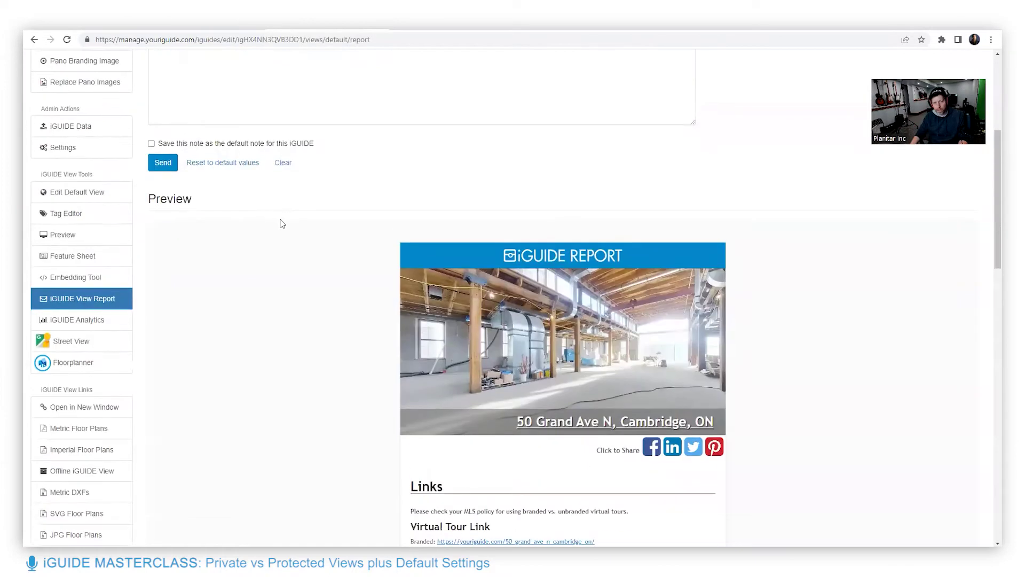
left_click(34, 39)
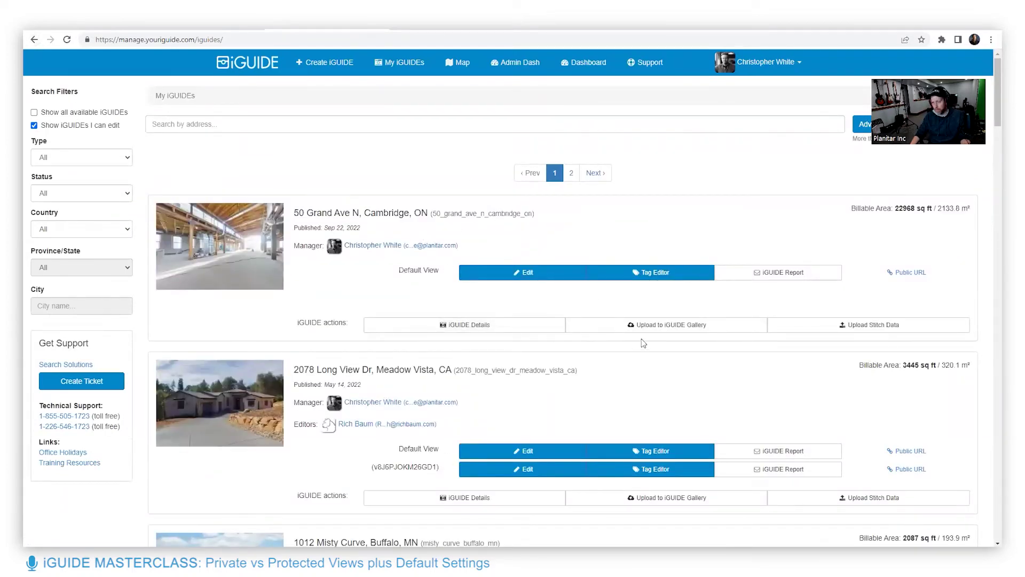
left_click_drag(896, 210, 932, 209)
left_click(914, 217)
left_click(473, 326)
Lock the user view and load its tour link in a new tab to confirm it's locked
scroll(479, 157, "down", 6)
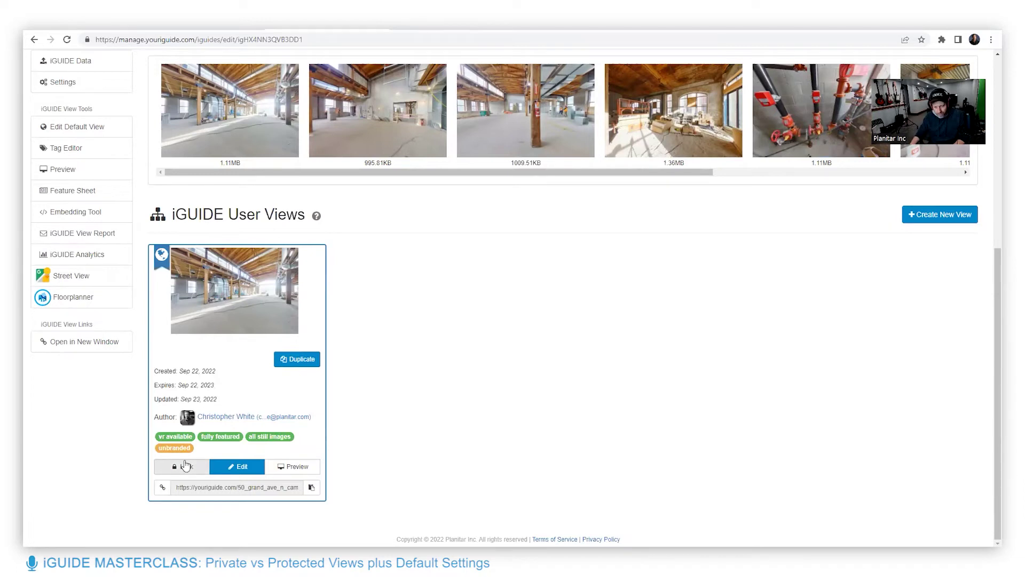
left_click(185, 465)
left_click(601, 192)
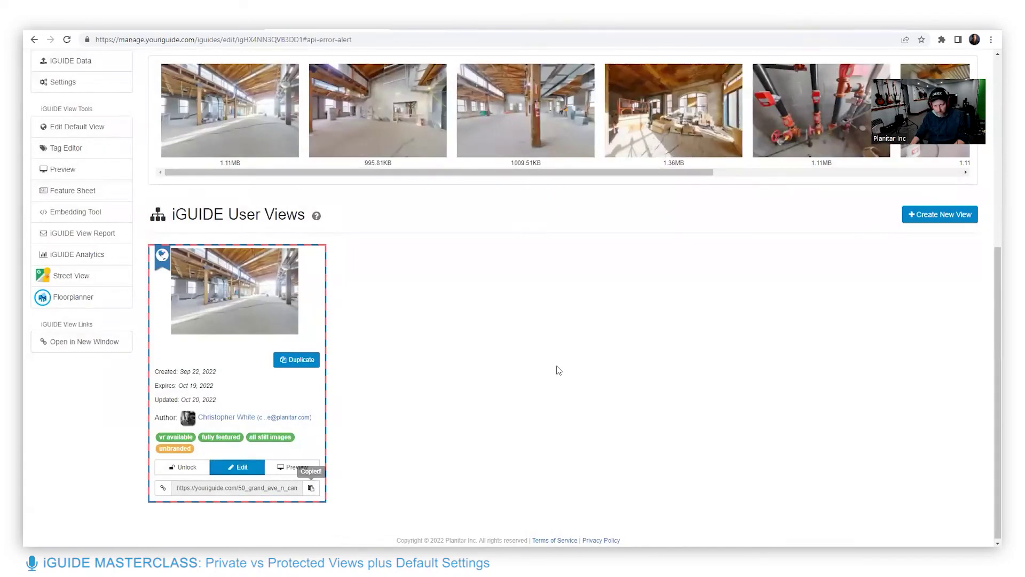
key("ctrl+t")
key("Return")
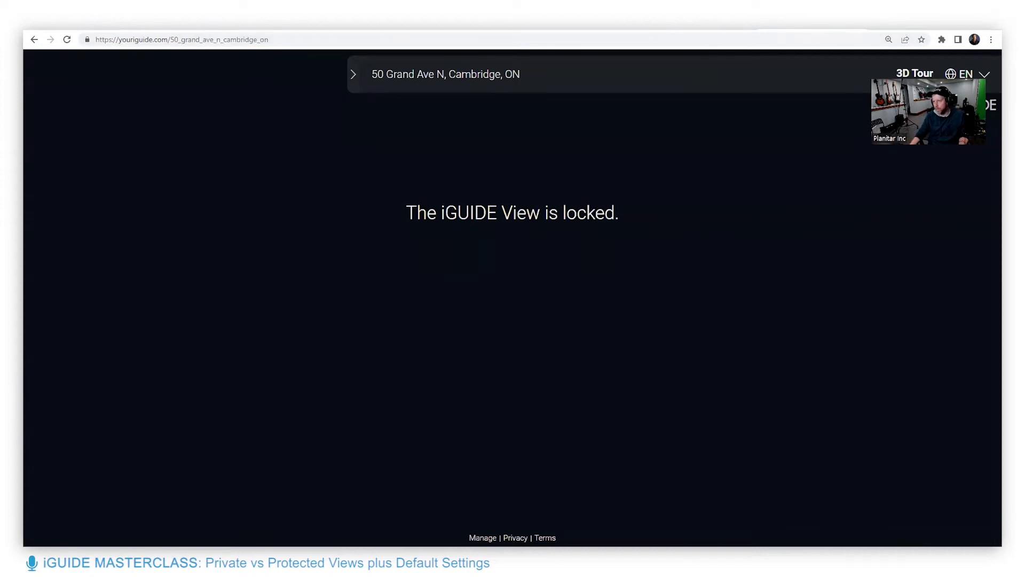
Unlock the user view again, leaving it expiring Oct 20, 2023
left_click(860, 29)
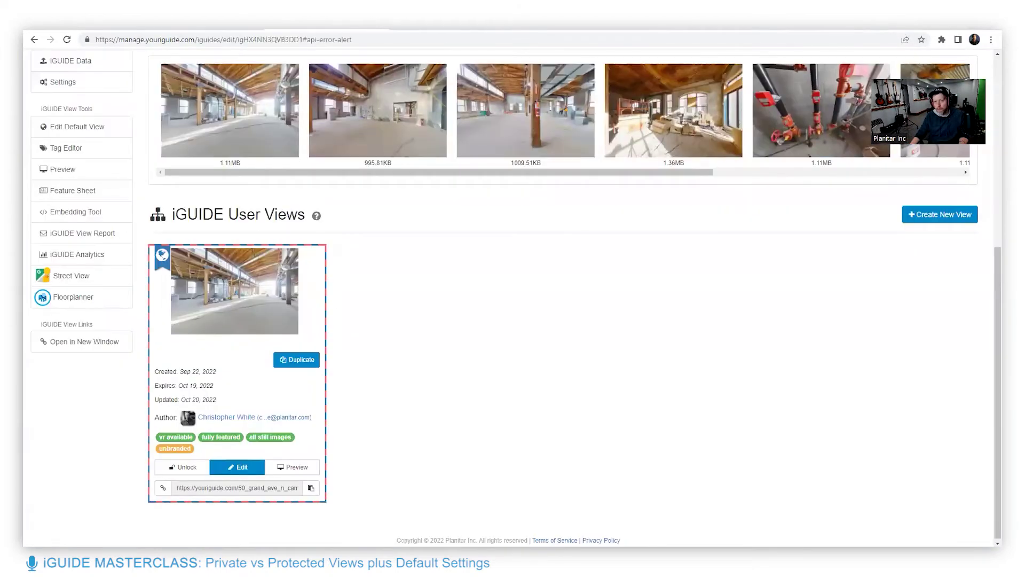
left_click(181, 470)
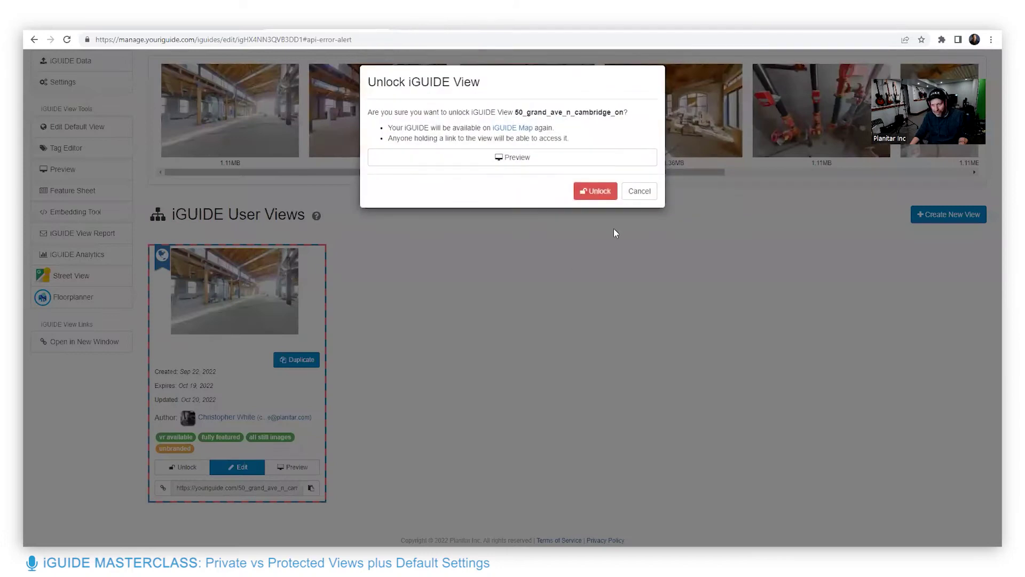
left_click(582, 191)
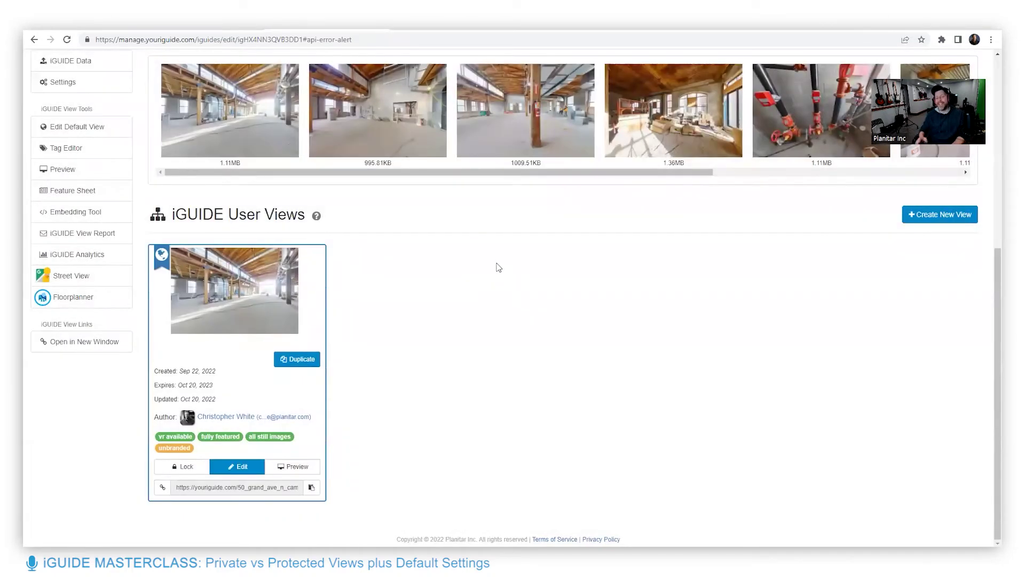
scroll(371, 358, "up", 5)
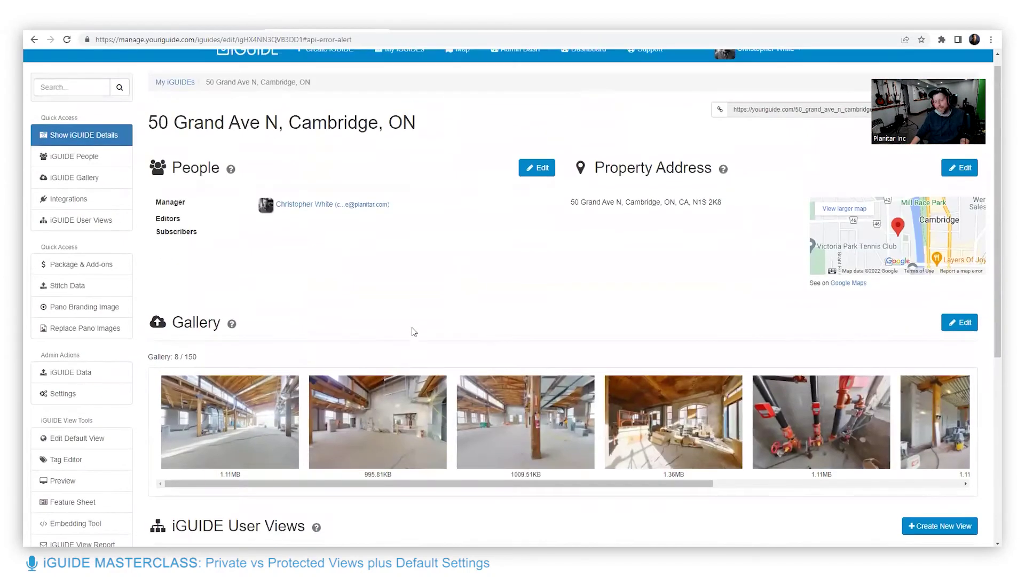
scroll(412, 330, "down", 4)
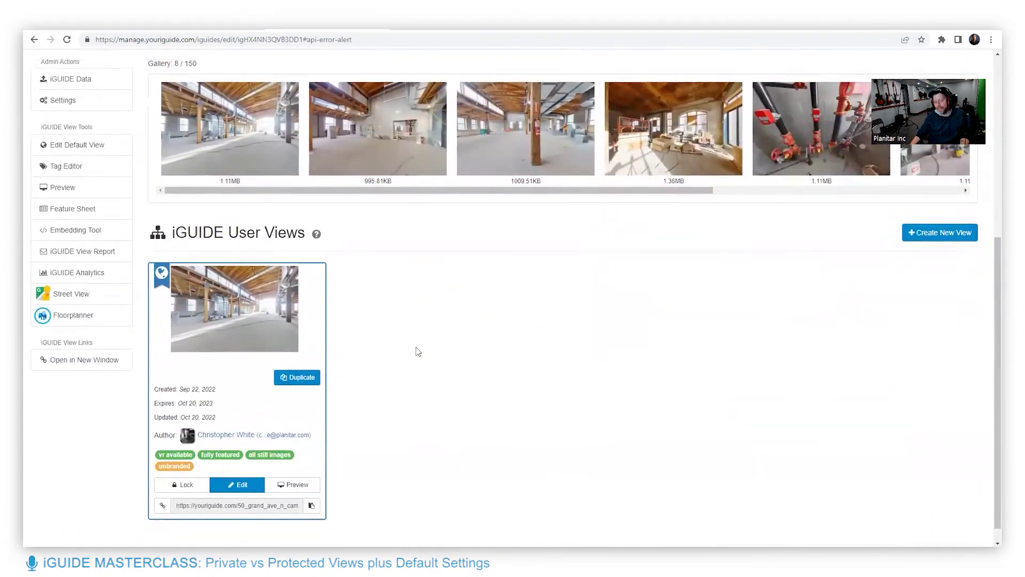
scroll(419, 320, "up", 4)
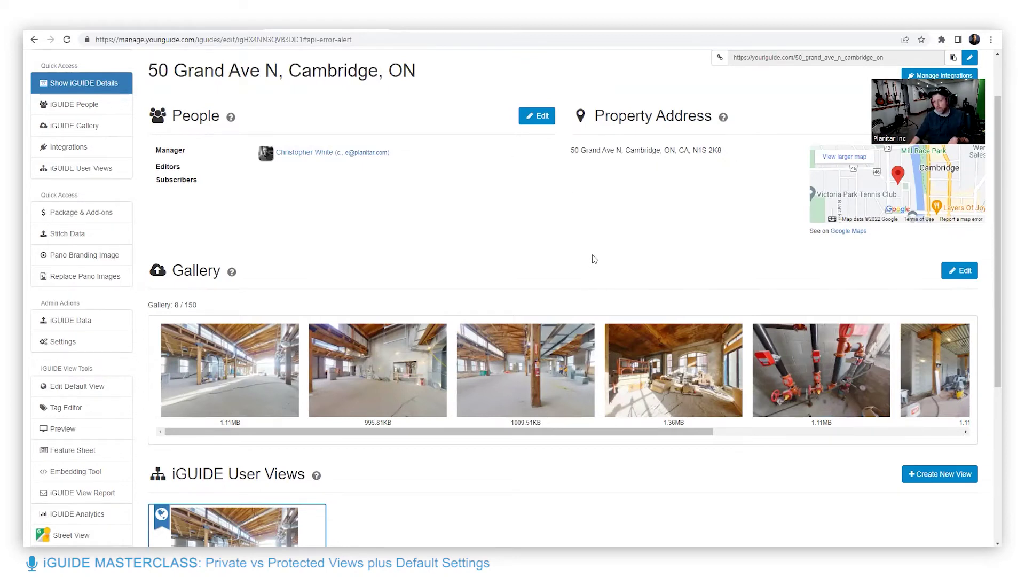
Create a second user view next to the default view, dated Oct 20, 2022
scroll(594, 259, "down", 5)
scroll(470, 327, "up", 1)
scroll(329, 416, "down", 1)
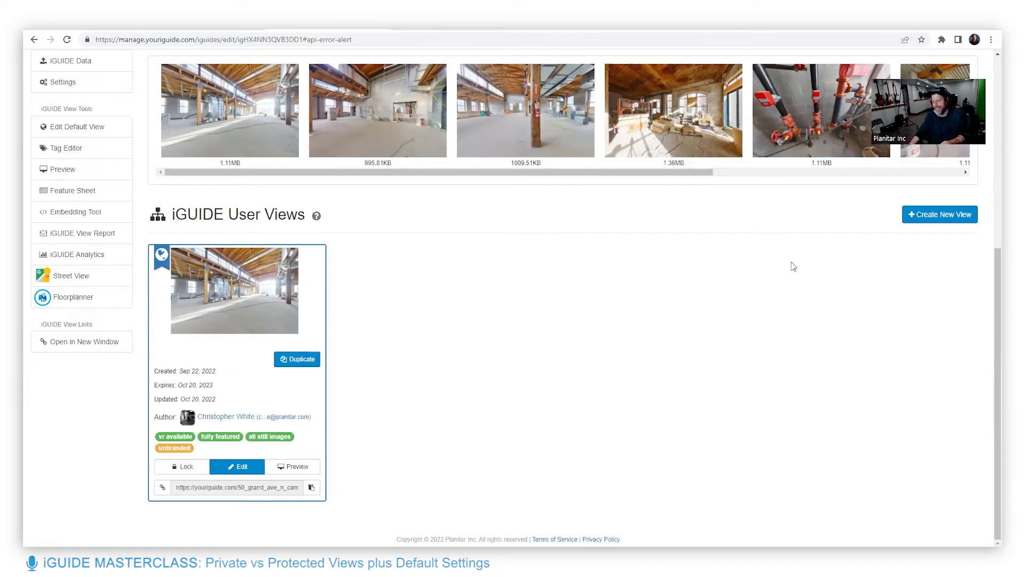
left_click(941, 219)
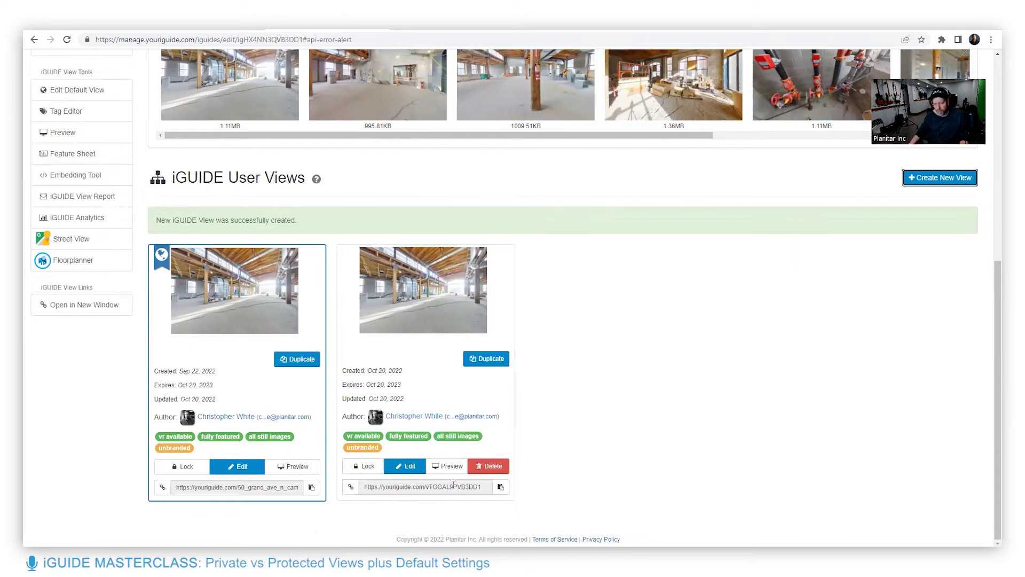
Load the new view's copied tour link in the other browser tab
left_click(501, 487)
key("ctrl+Tab")
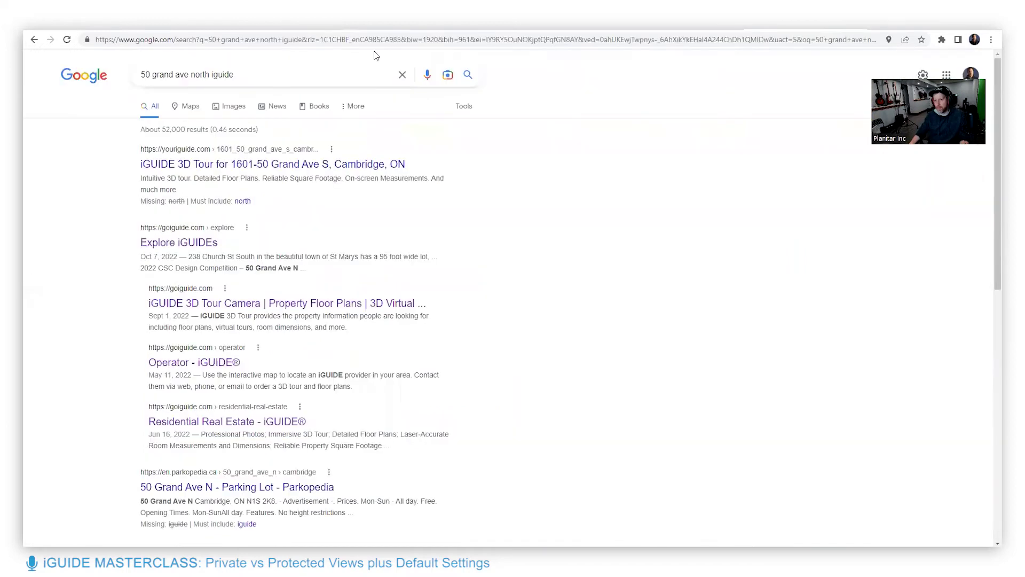
left_click(660, 42)
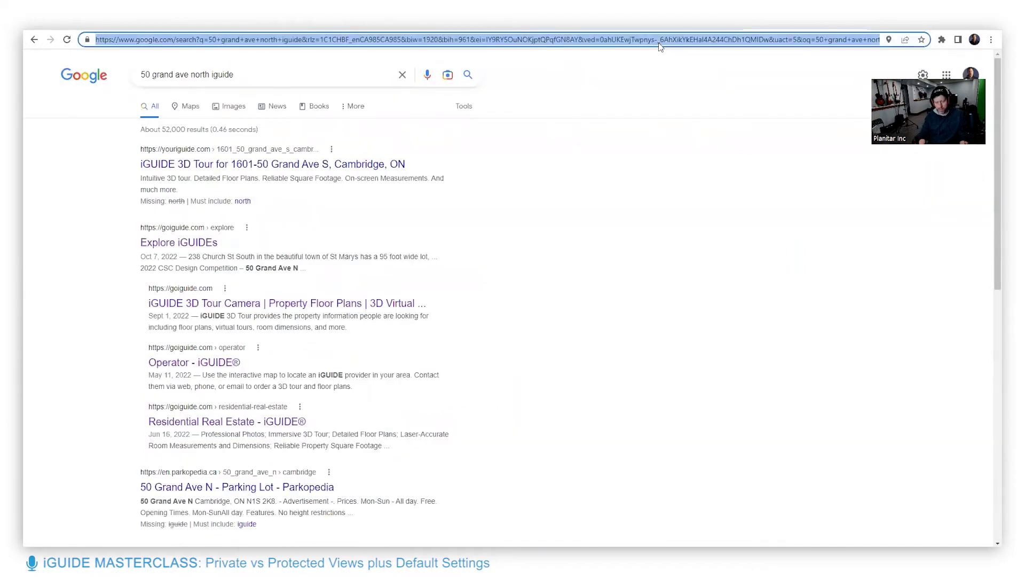
key("ctrl+v")
key("Return")
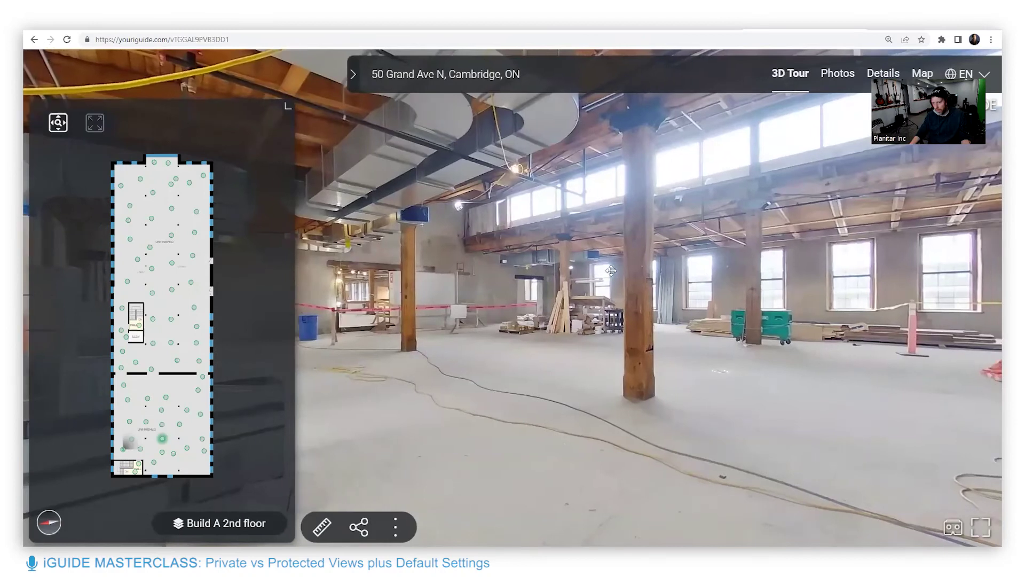
Walk through the hall toward the central column, then return to the view management page
left_click(770, 262)
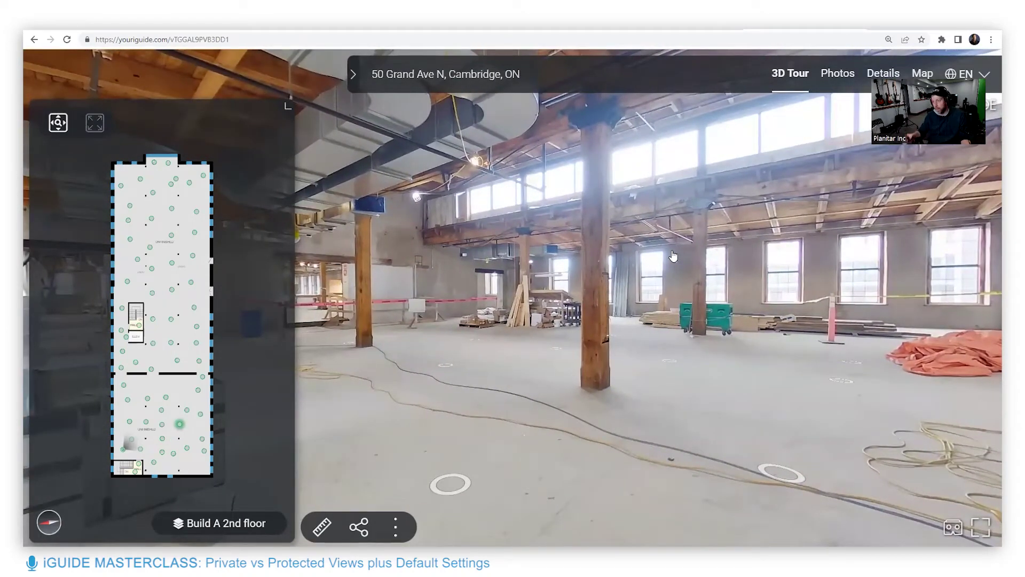
left_click(673, 257)
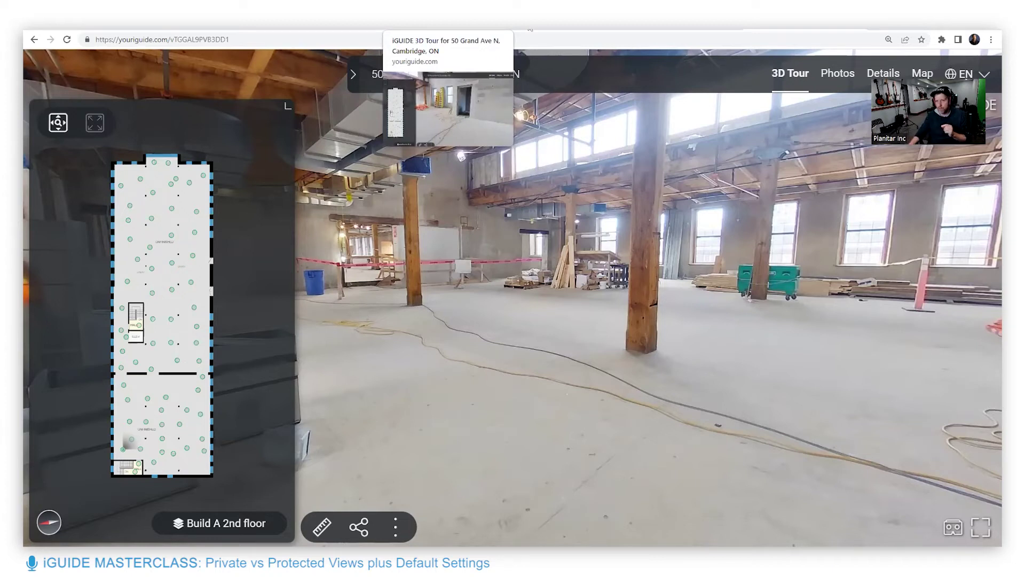
left_click(657, 22)
left_click(427, 21)
left_click(34, 40)
left_click(34, 39)
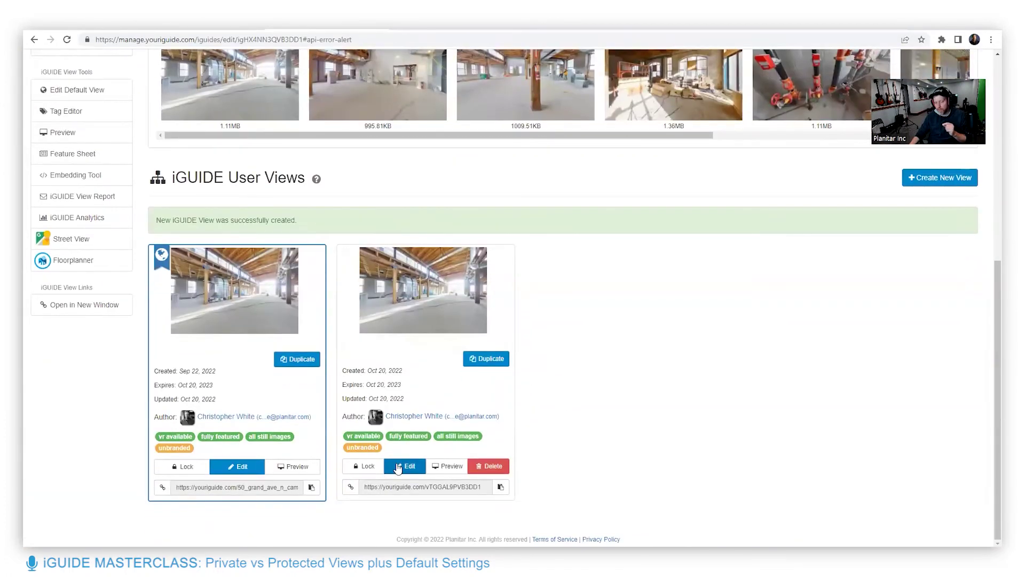
Open general settings editing for view vTGGAL9PVB3DD1 and scroll down to its tour editor
left_click(398, 468)
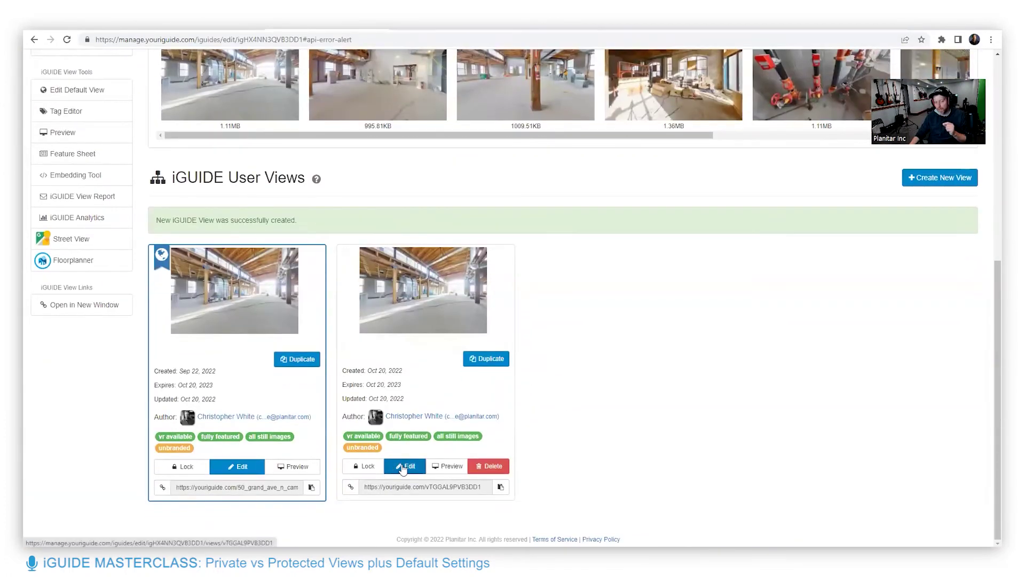
left_click(955, 183)
scroll(803, 383, "down", 5)
scroll(988, 459, "down", 8)
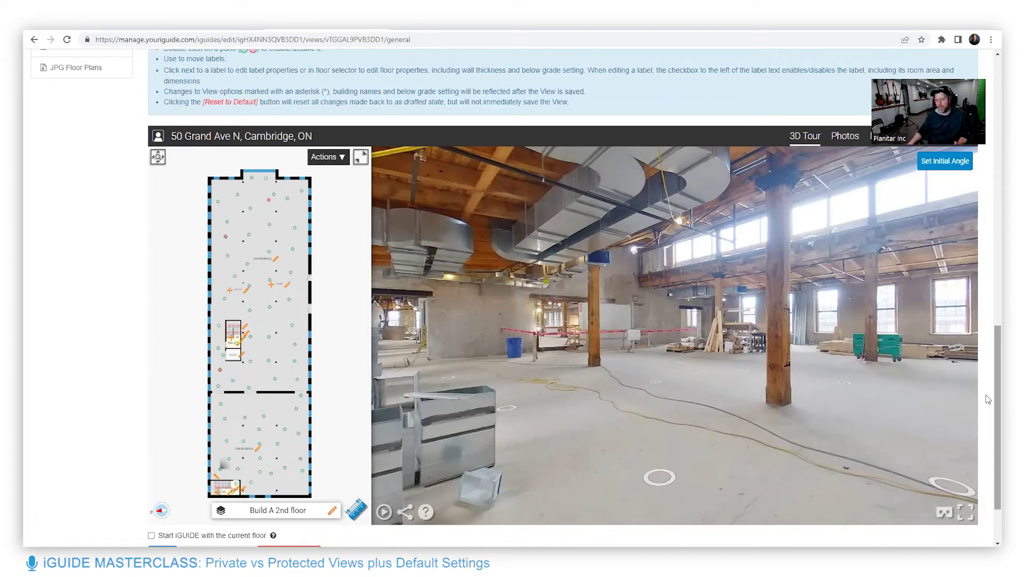
left_click(679, 442)
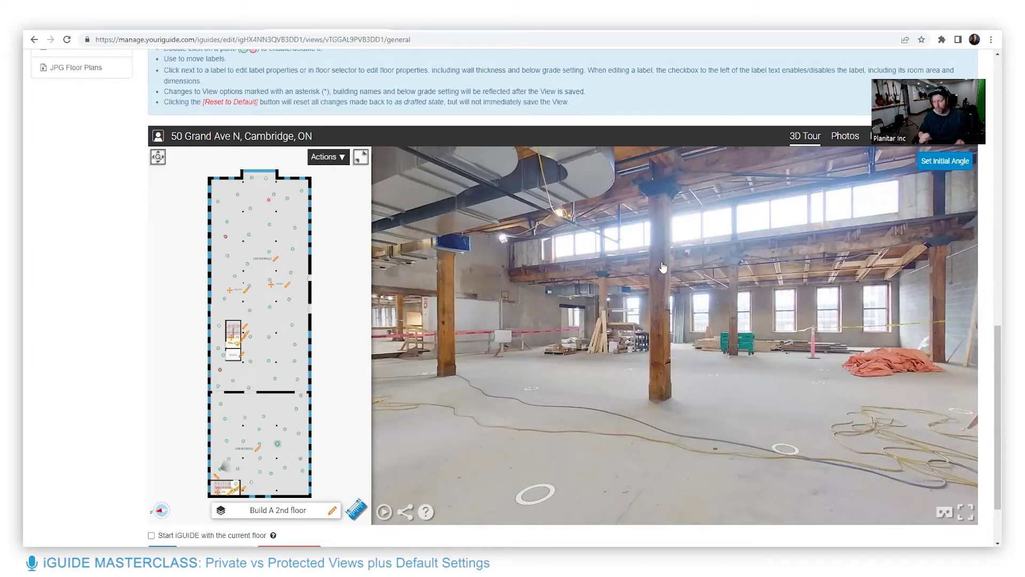
Return from the edit form to the property's details page and scroll to both user views
scroll(108, 212, "up", 2)
scroll(106, 212, "up", 8)
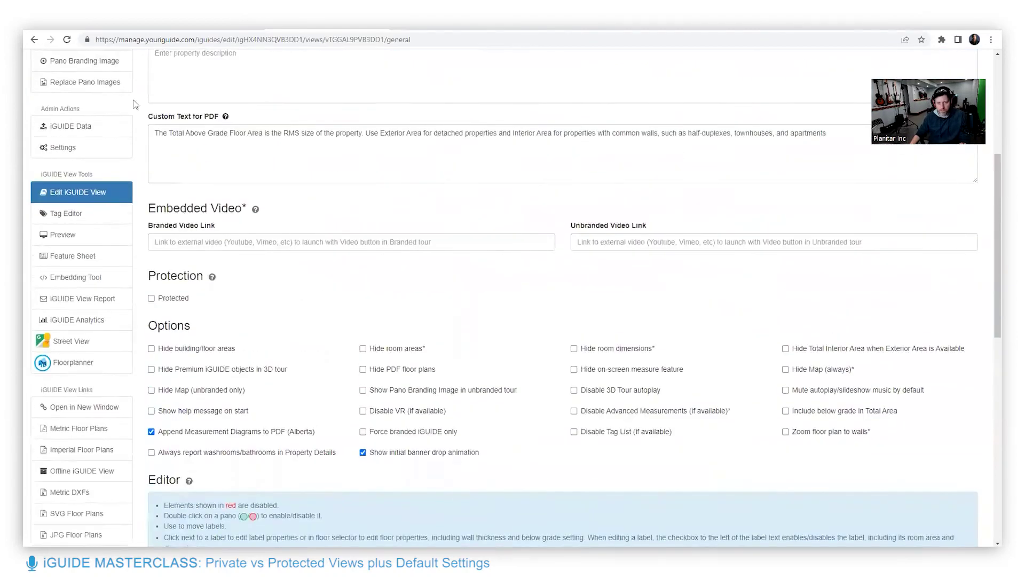
left_click(34, 39)
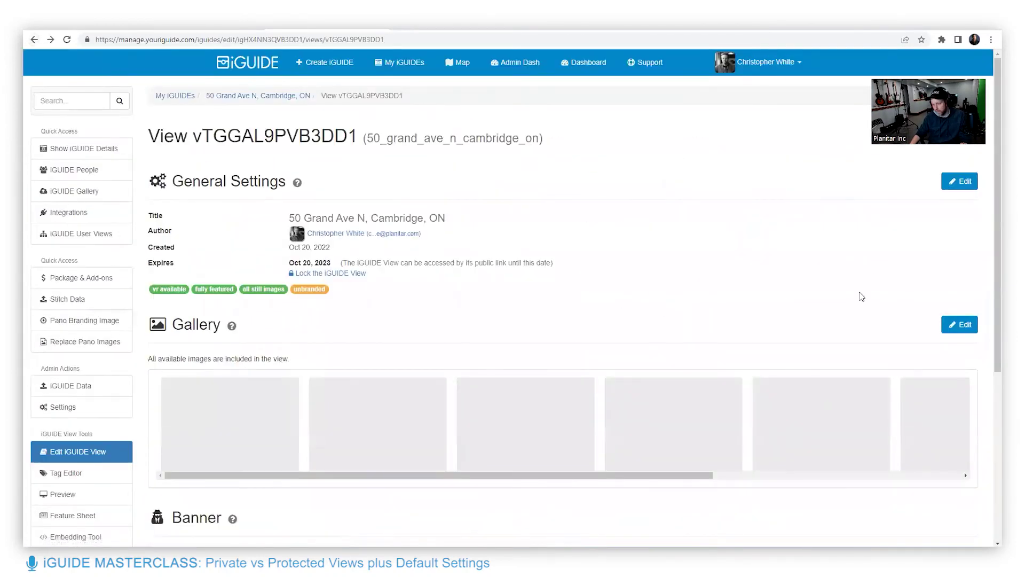
scroll(860, 293, "down", 5)
scroll(849, 315, "up", 5)
scroll(851, 314, "up", 1)
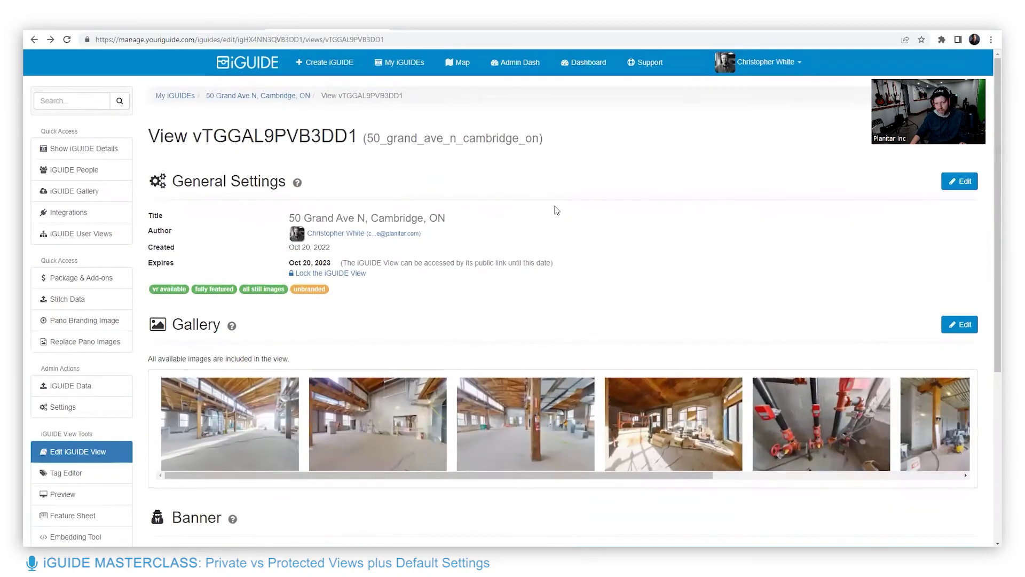
left_click(86, 149)
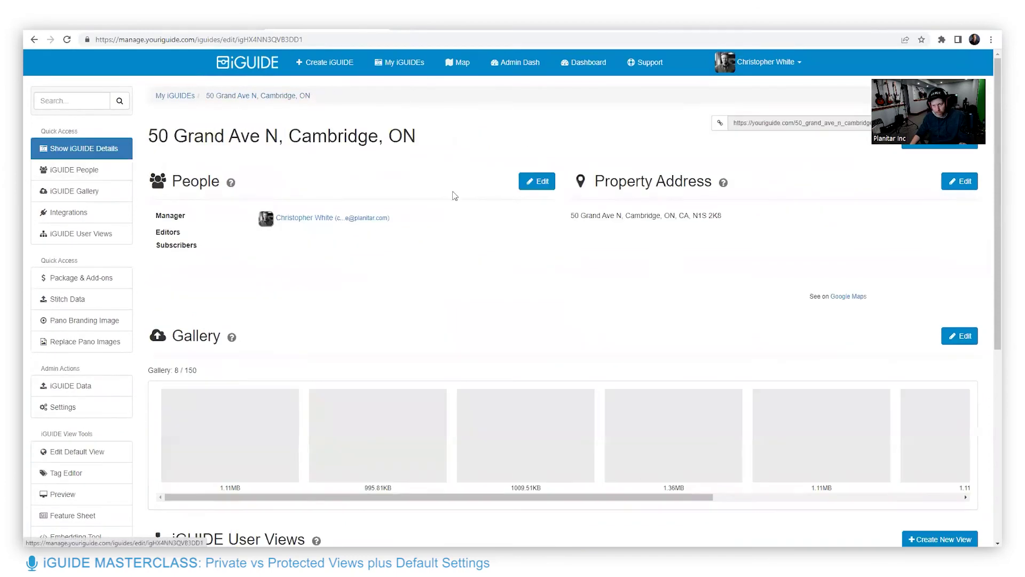
scroll(987, 350, "down", 4)
scroll(785, 426, "down", 3)
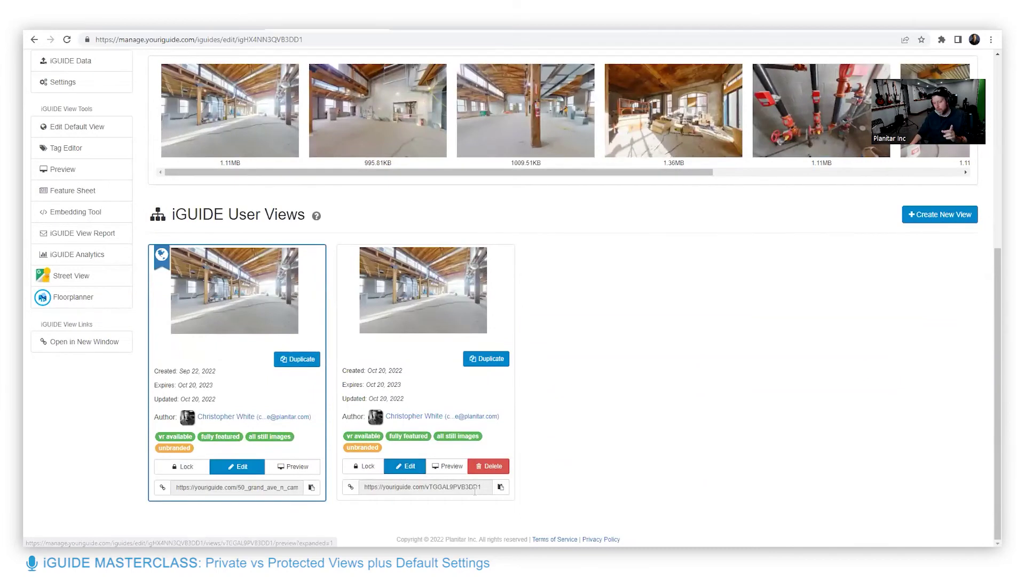
left_click_drag(481, 487, 426, 485)
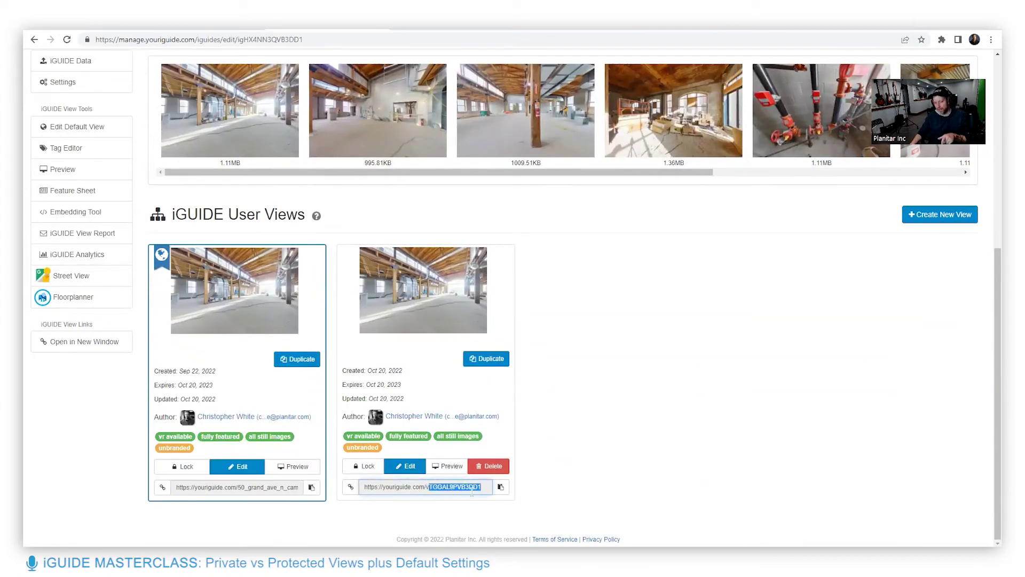
left_click_drag(426, 486, 483, 486)
left_click_drag(426, 487, 483, 487)
left_click(482, 487)
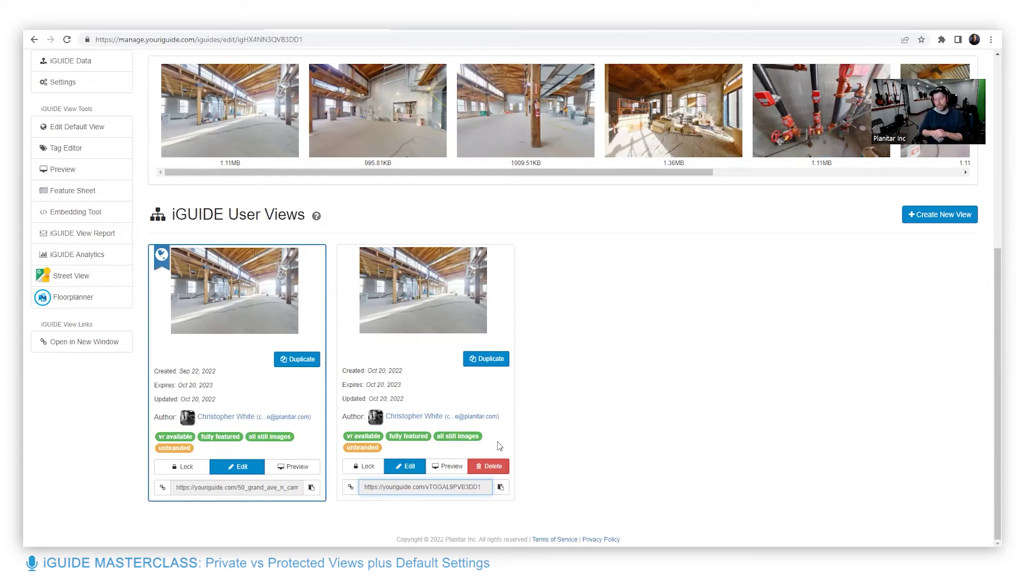
Reload the property page and open the second view's general settings for editing
key("F5")
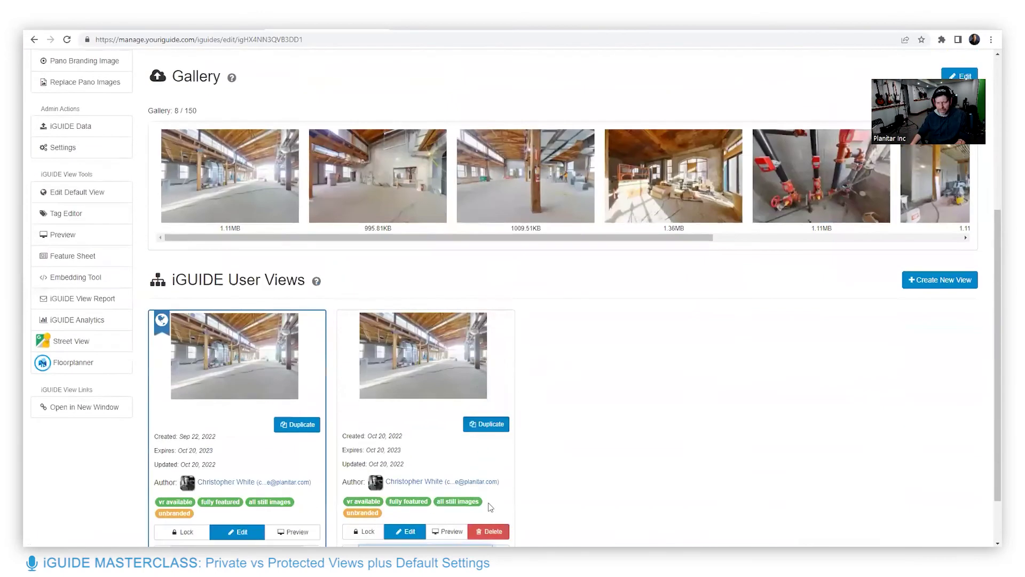
scroll(491, 507, "down", 1)
left_click(409, 469)
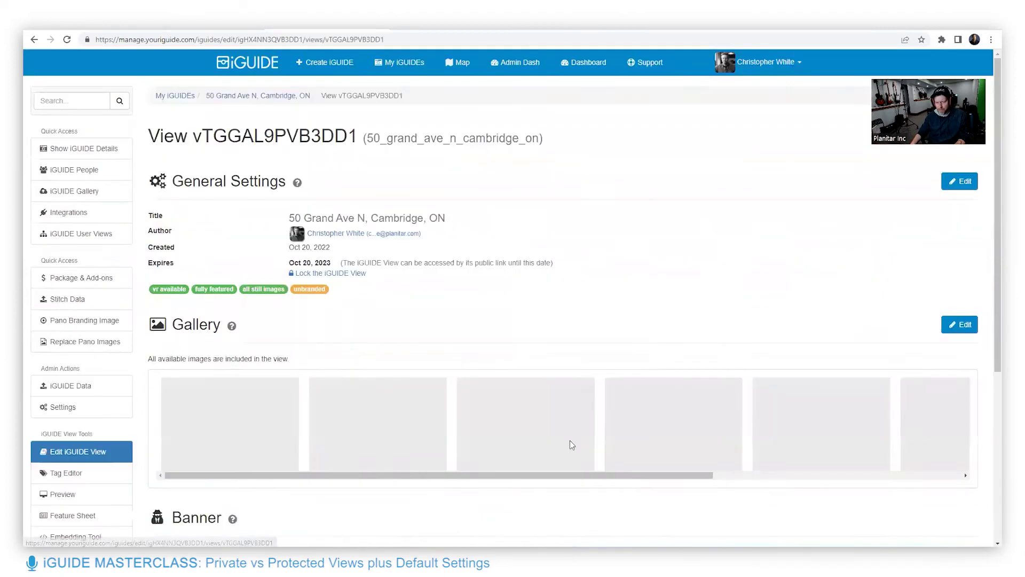
left_click(956, 182)
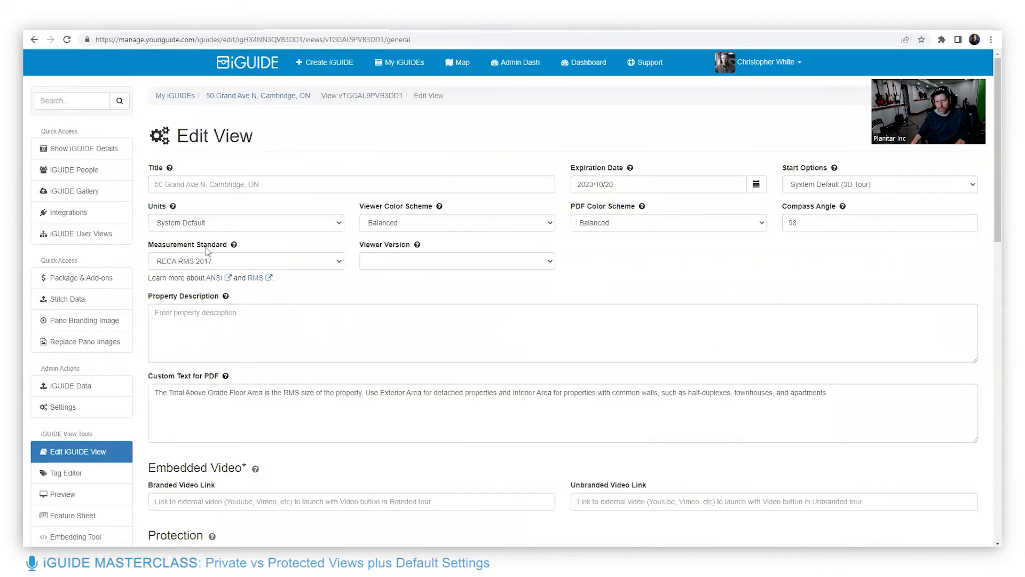
Keep the Viewer Color Scheme set to Balanced
scroll(620, 374, "down", 5)
scroll(601, 403, "up", 4)
scroll(601, 403, "up", 1)
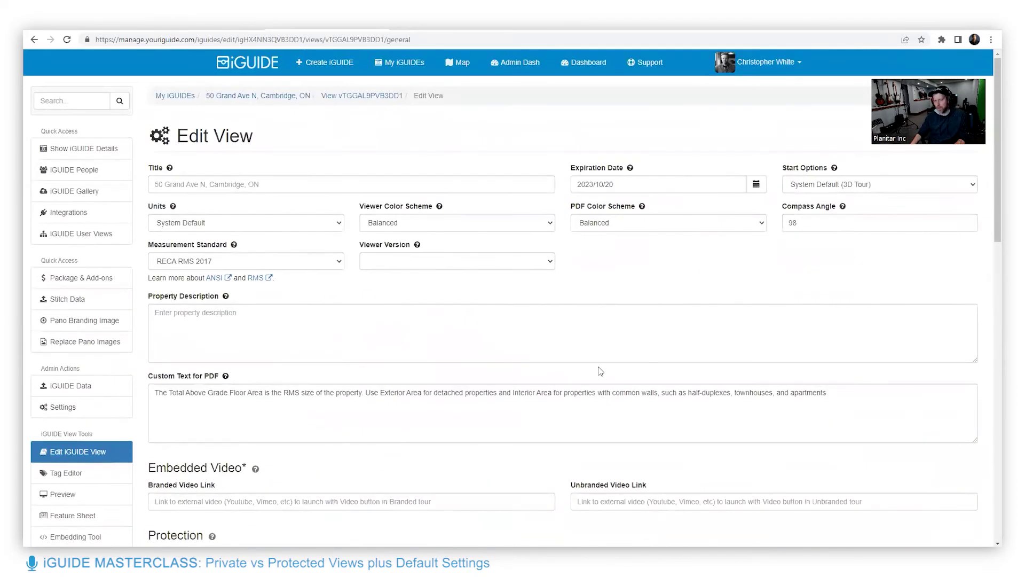
left_click(499, 222)
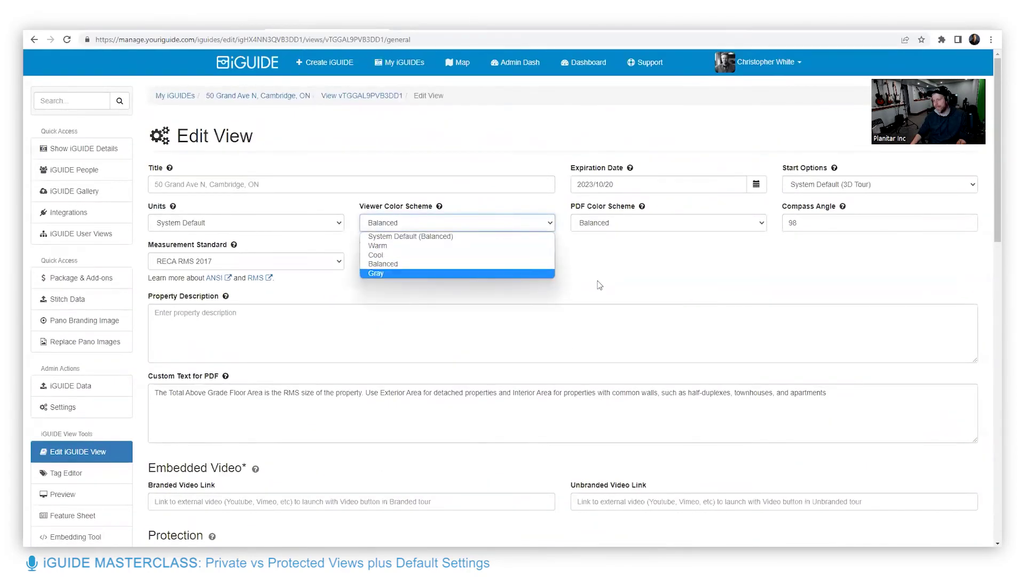
left_click(683, 275)
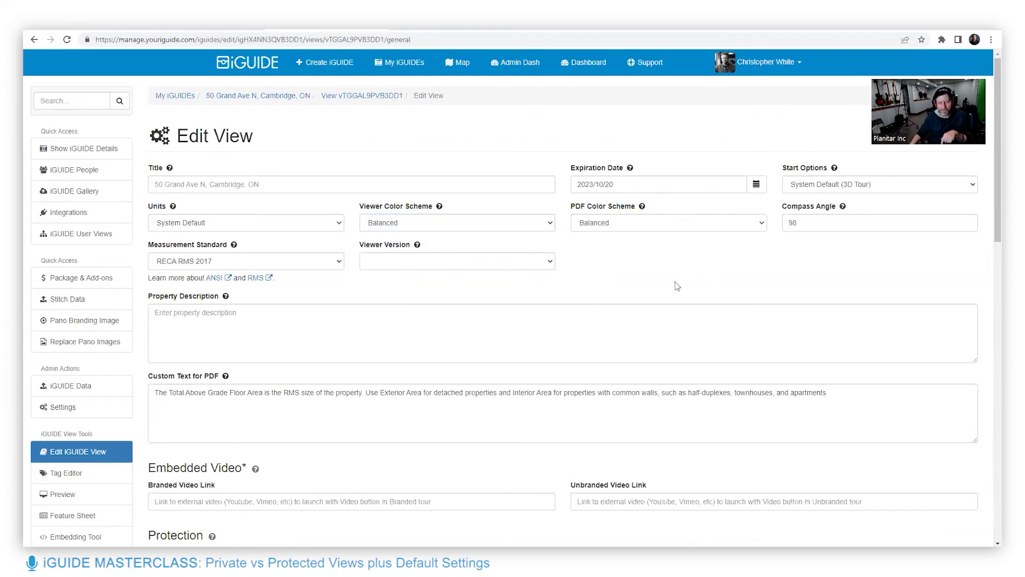
Scroll the Edit View page down to the Protection and Options sections
scroll(676, 283, "down", 4)
scroll(675, 284, "down", 1)
scroll(675, 283, "up", 1)
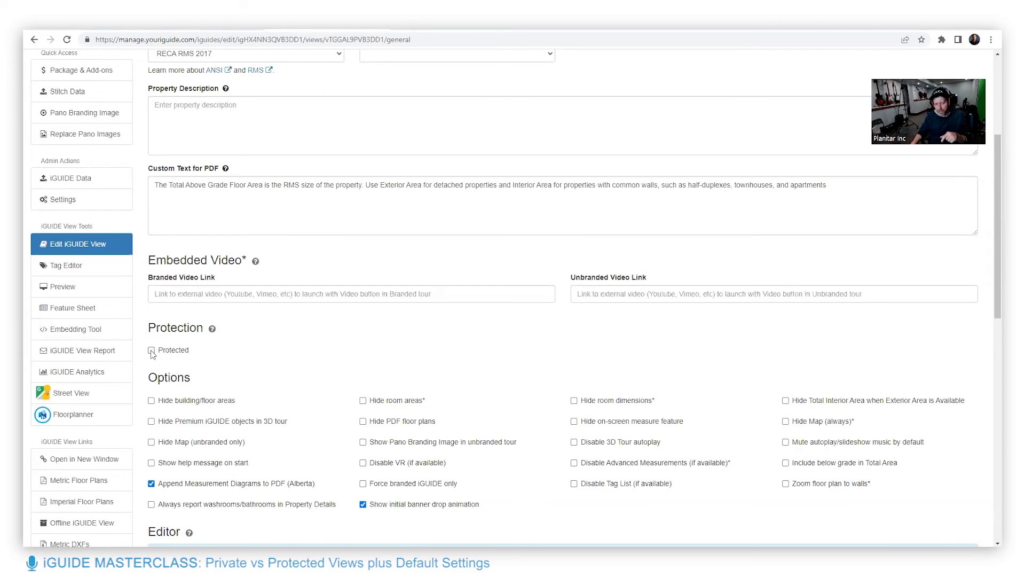
Tick Protected and open the Viewers field to pick who may access the view
left_click(152, 350)
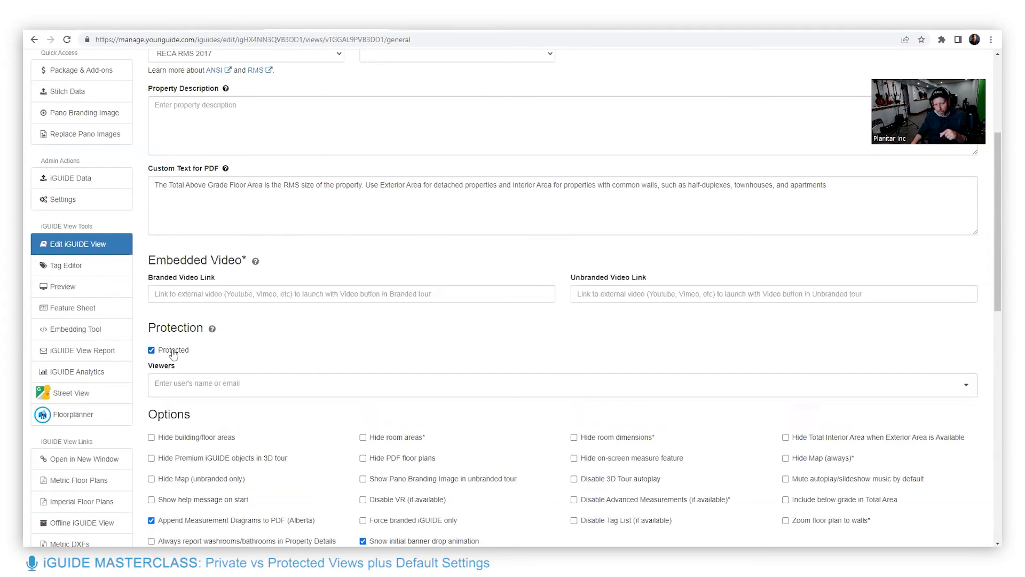
left_click(228, 391)
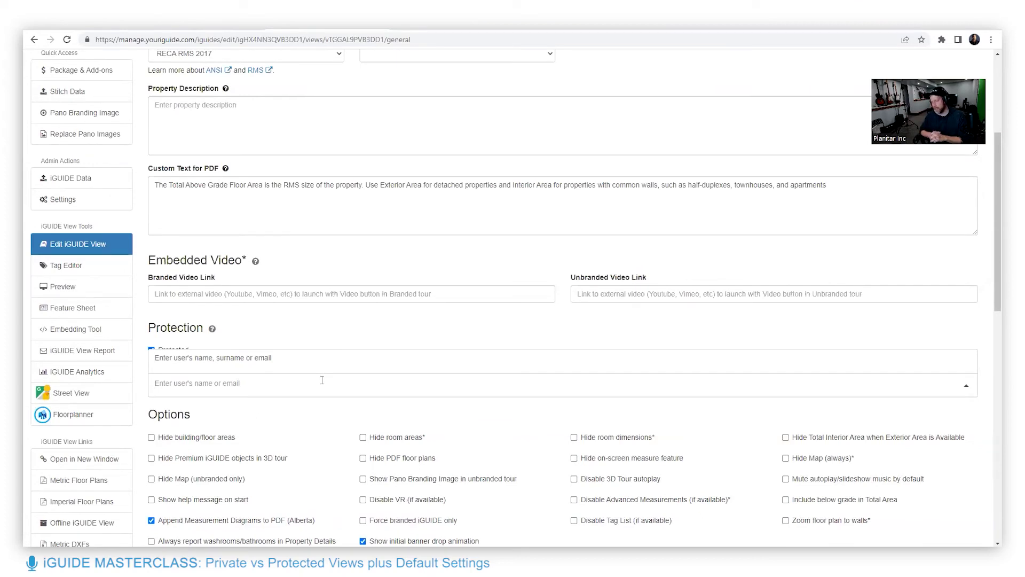
scroll(322, 380, "up", 4)
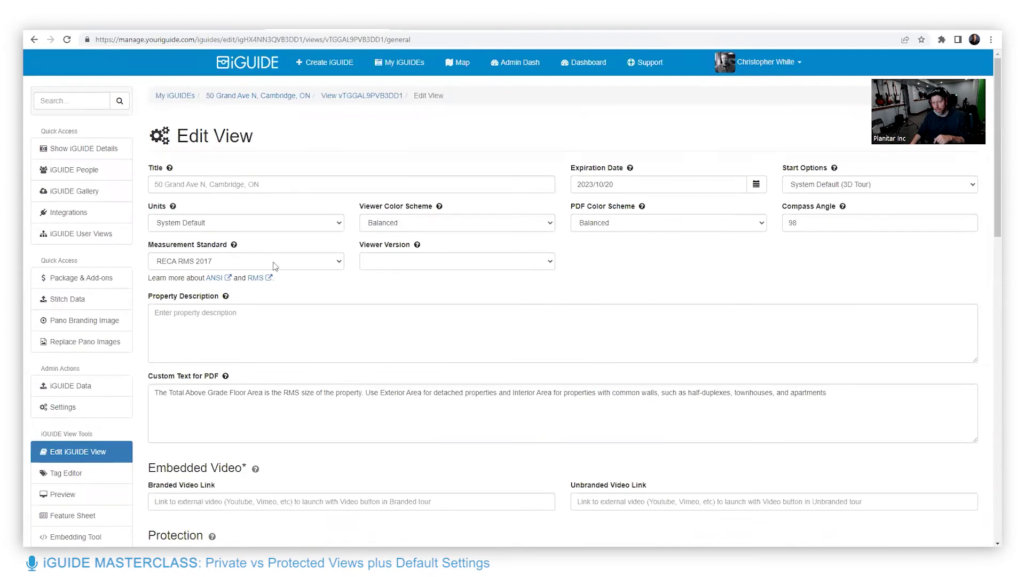